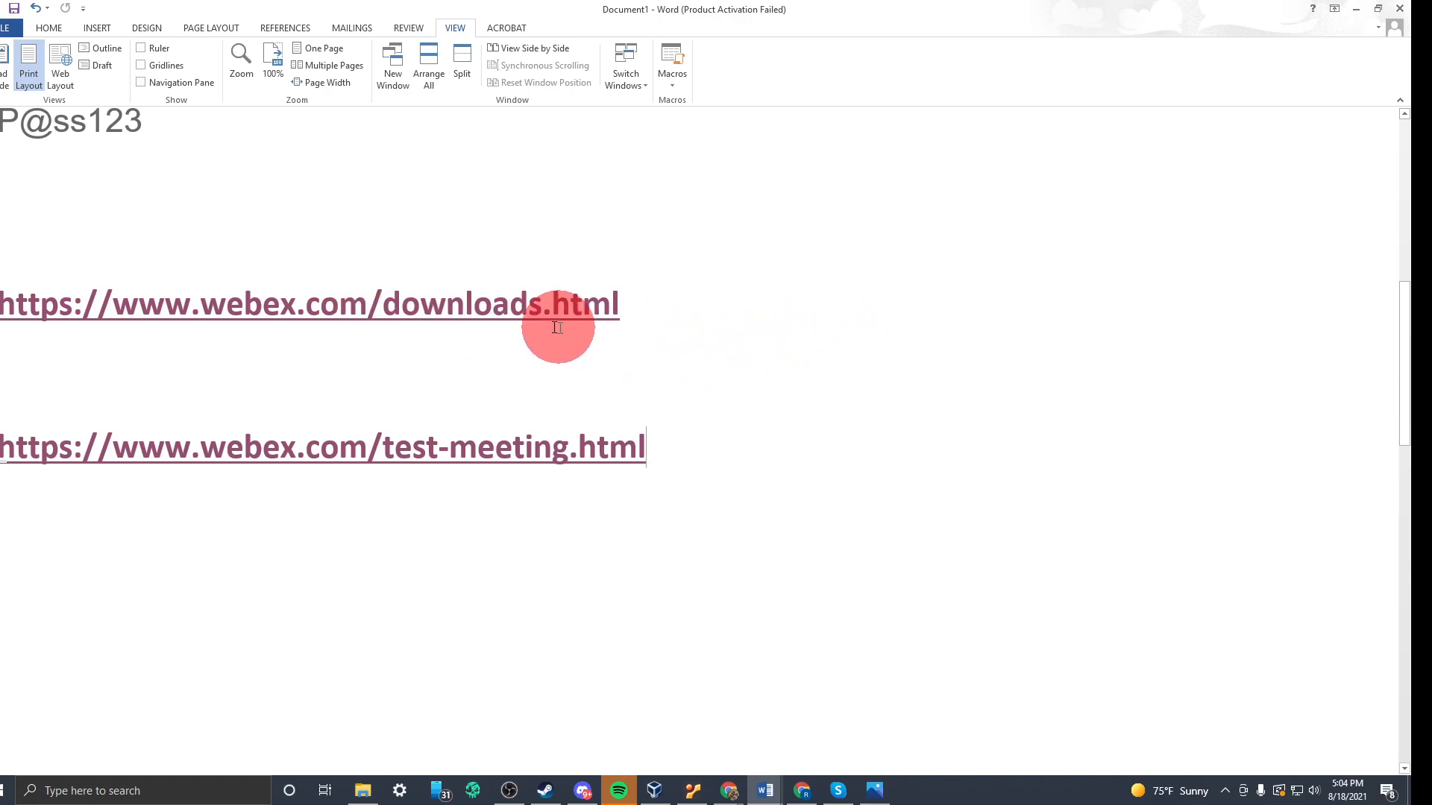
Step: Open the Webex downloads link in the document and return to the meeting link, number and password details above it
{"action": "left_click", "coordinate": [415, 320], "text": "ctrl"}
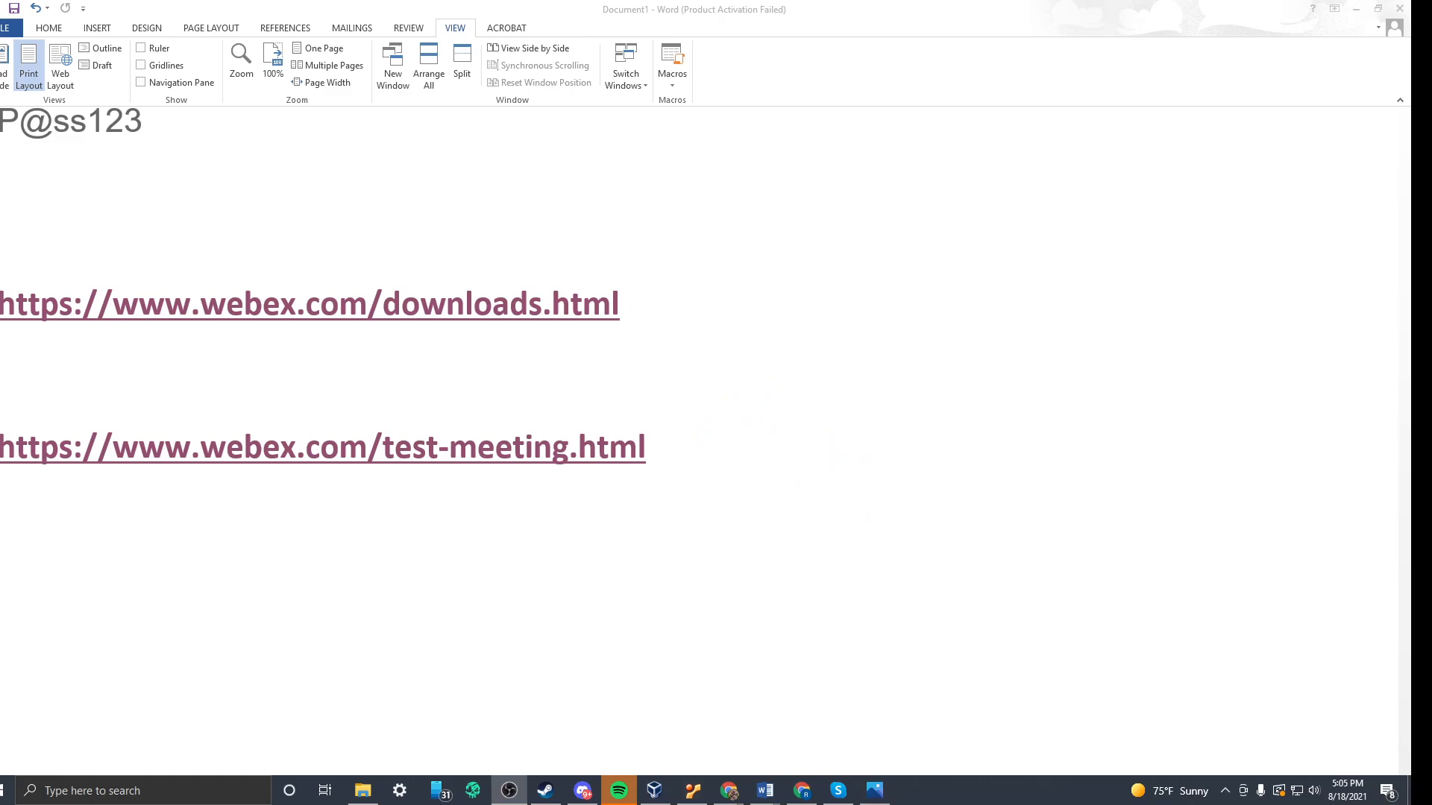
{"action": "scroll", "coordinate": [701, 440], "scroll_direction": "up", "scroll_amount": 5}
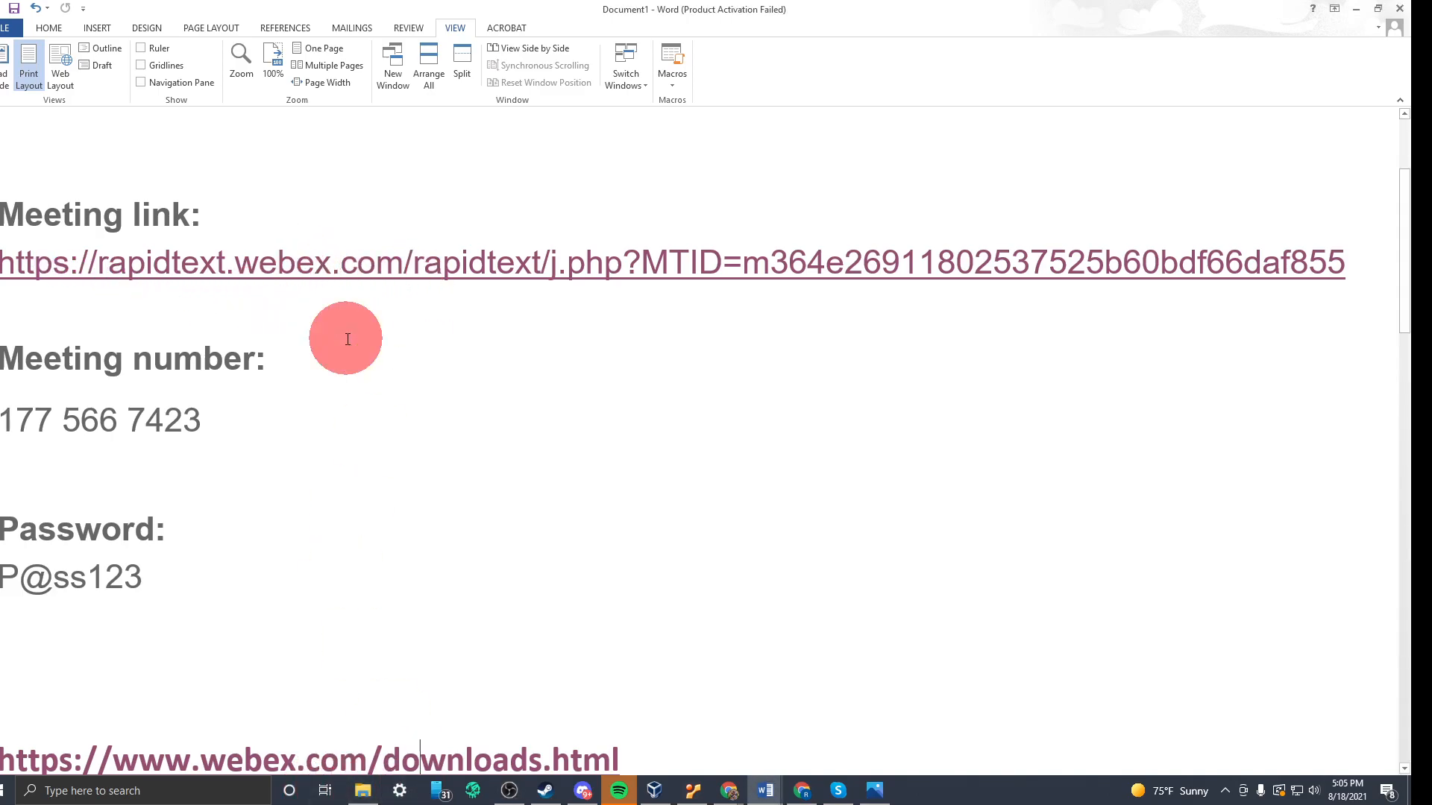
{"action": "mouse_move", "coordinate": [363, 791]}
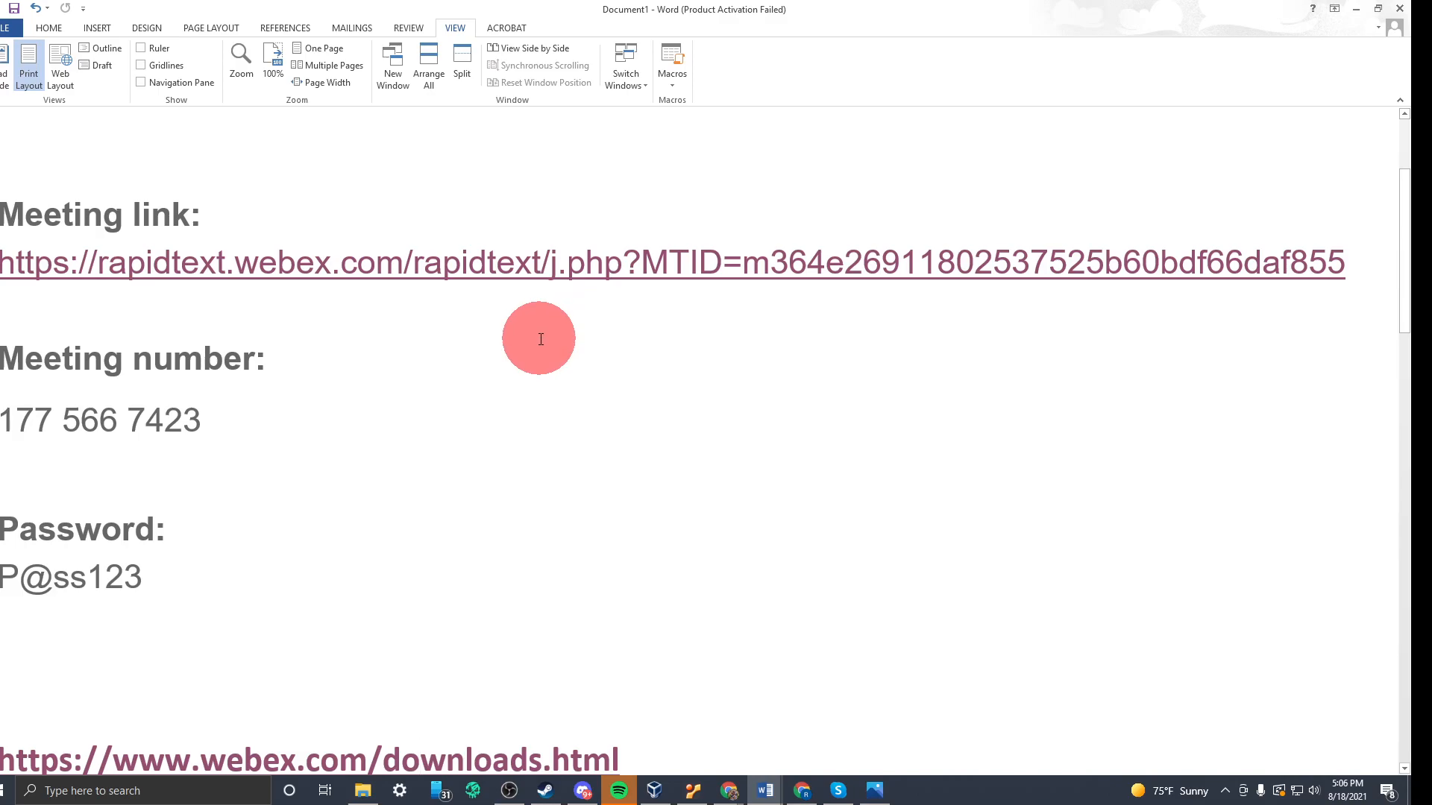
Step: Highlight the meeting password in the document and examine its individual characters
{"action": "left_click_drag", "start_coordinate": [179, 597], "coordinate": [227, 580]}
{"action": "left_click_drag", "start_coordinate": [7, 575], "coordinate": [157, 574]}
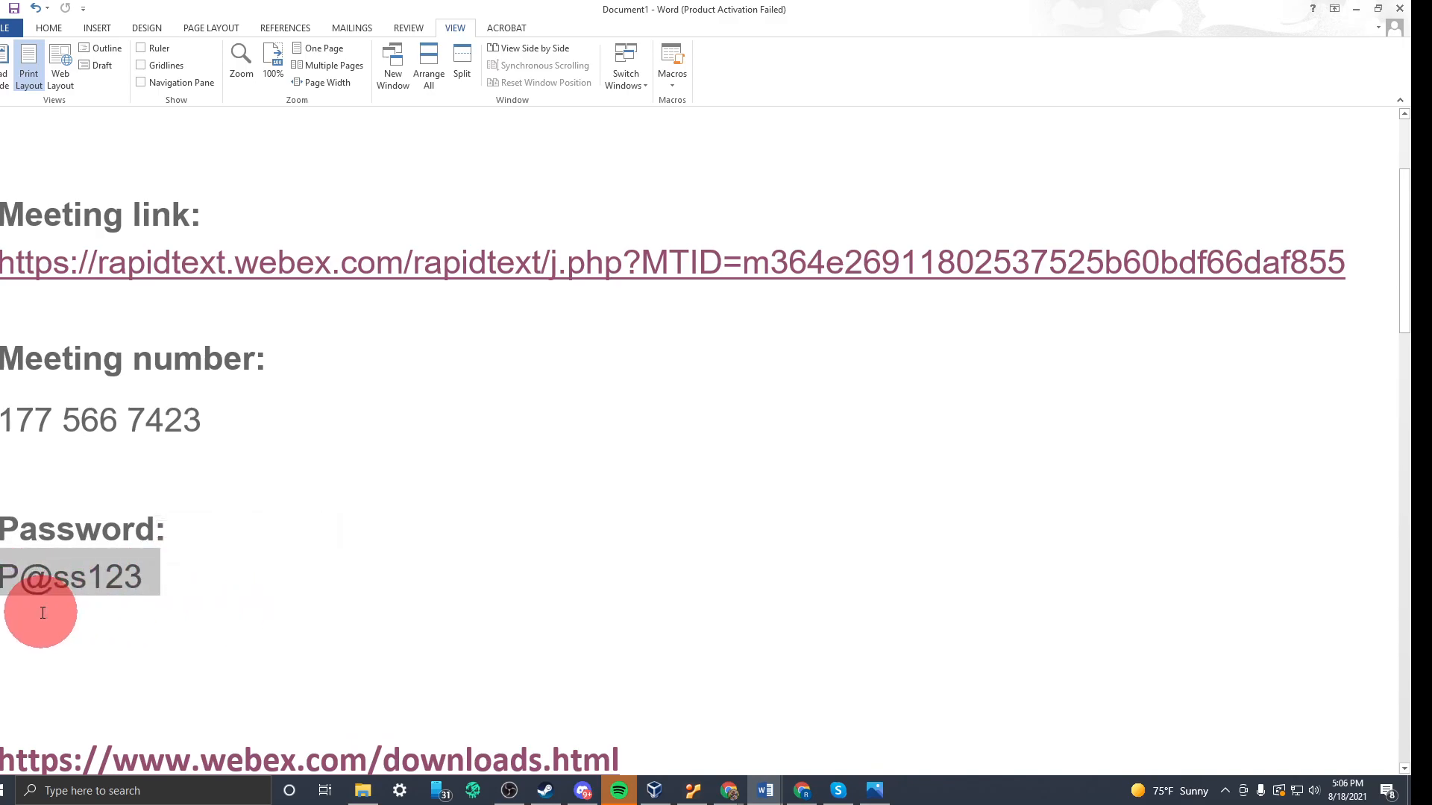
{"action": "left_click", "coordinate": [23, 582]}
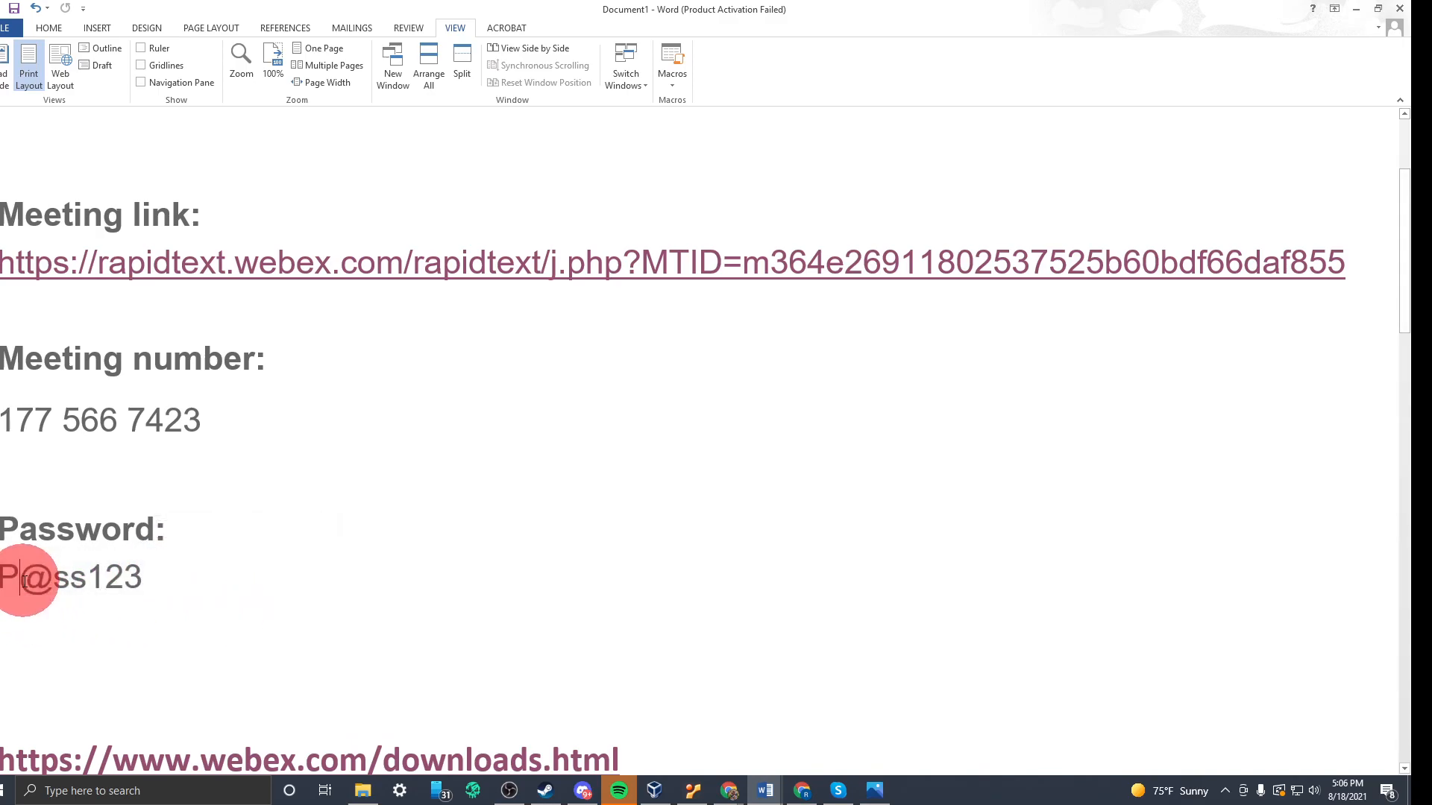
{"action": "left_click_drag", "start_coordinate": [64, 583], "coordinate": [30, 586]}
{"action": "left_click", "coordinate": [162, 602]}
{"action": "left_click", "coordinate": [54, 582]}
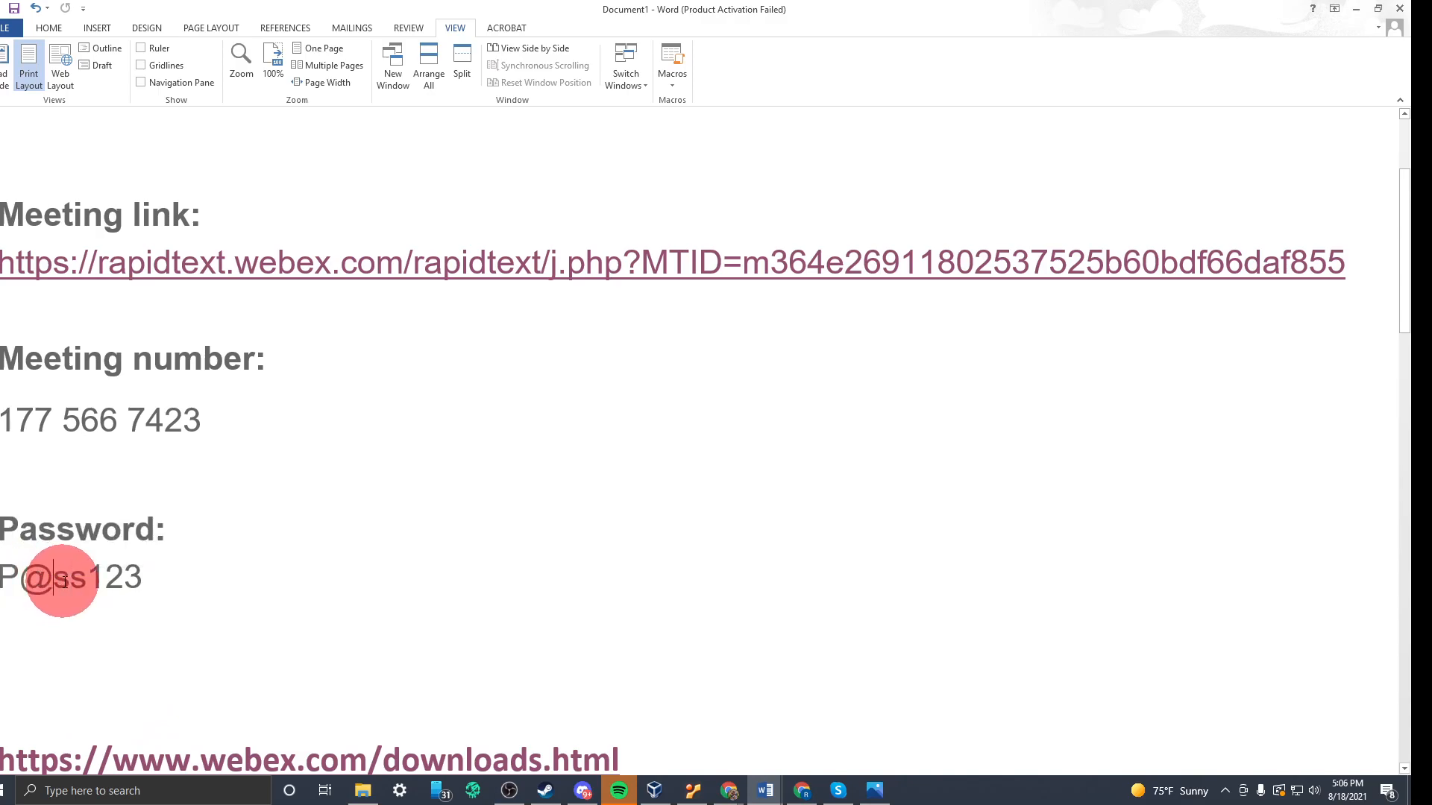
{"action": "left_click", "coordinate": [217, 569]}
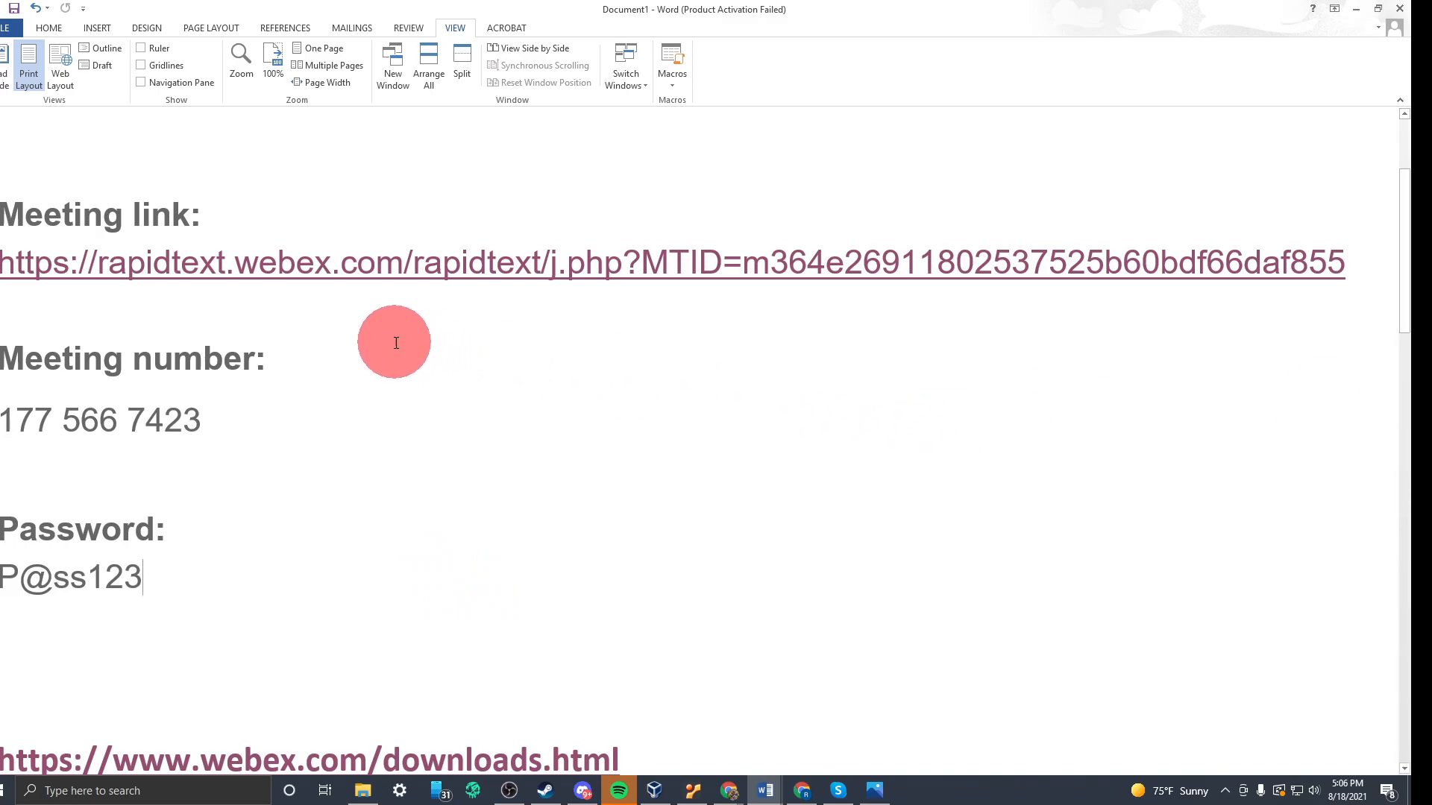
Step: Open the Webex meeting from its link in the document and join it from the maximized preview window
{"action": "left_click", "coordinate": [395, 273]}
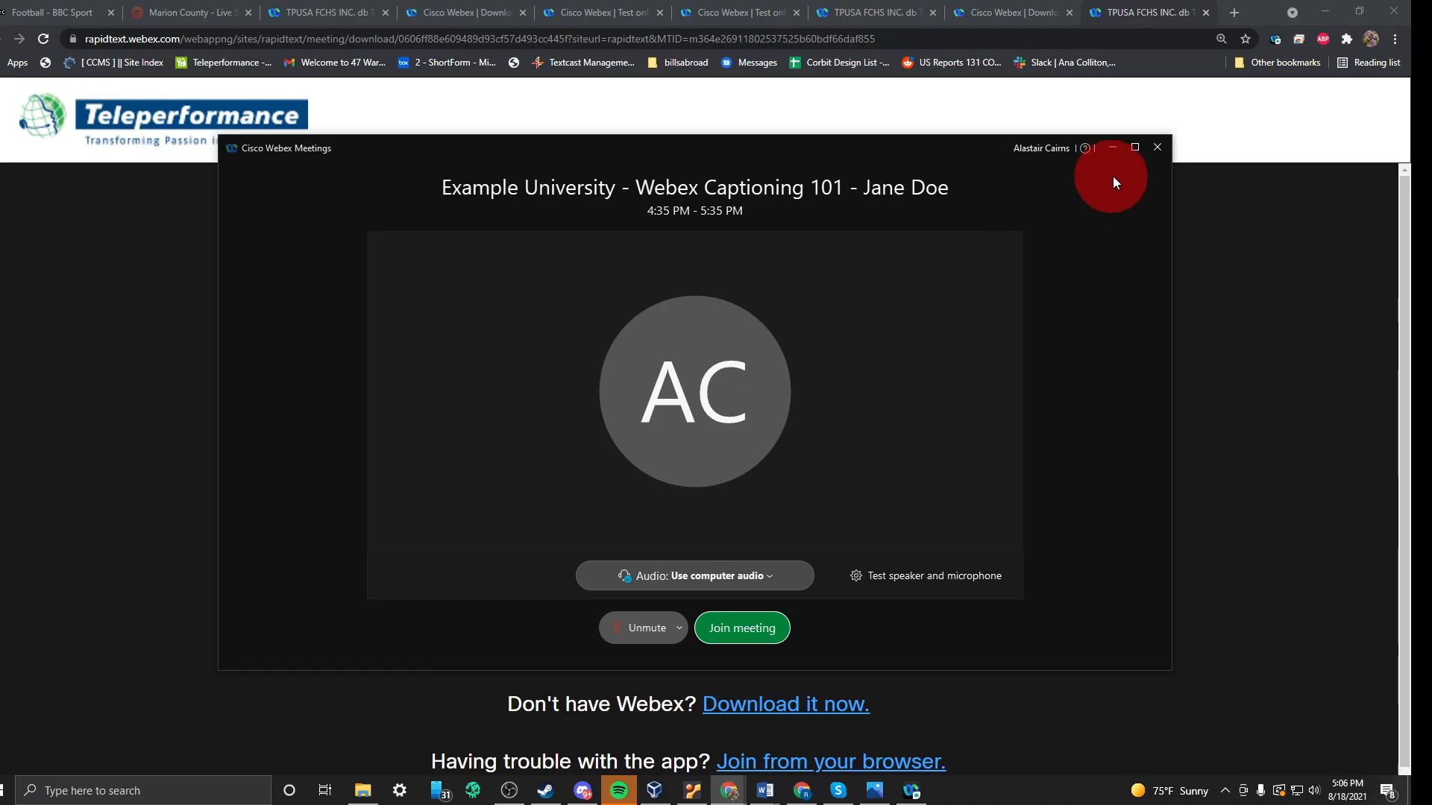
{"action": "left_click", "coordinate": [1135, 149]}
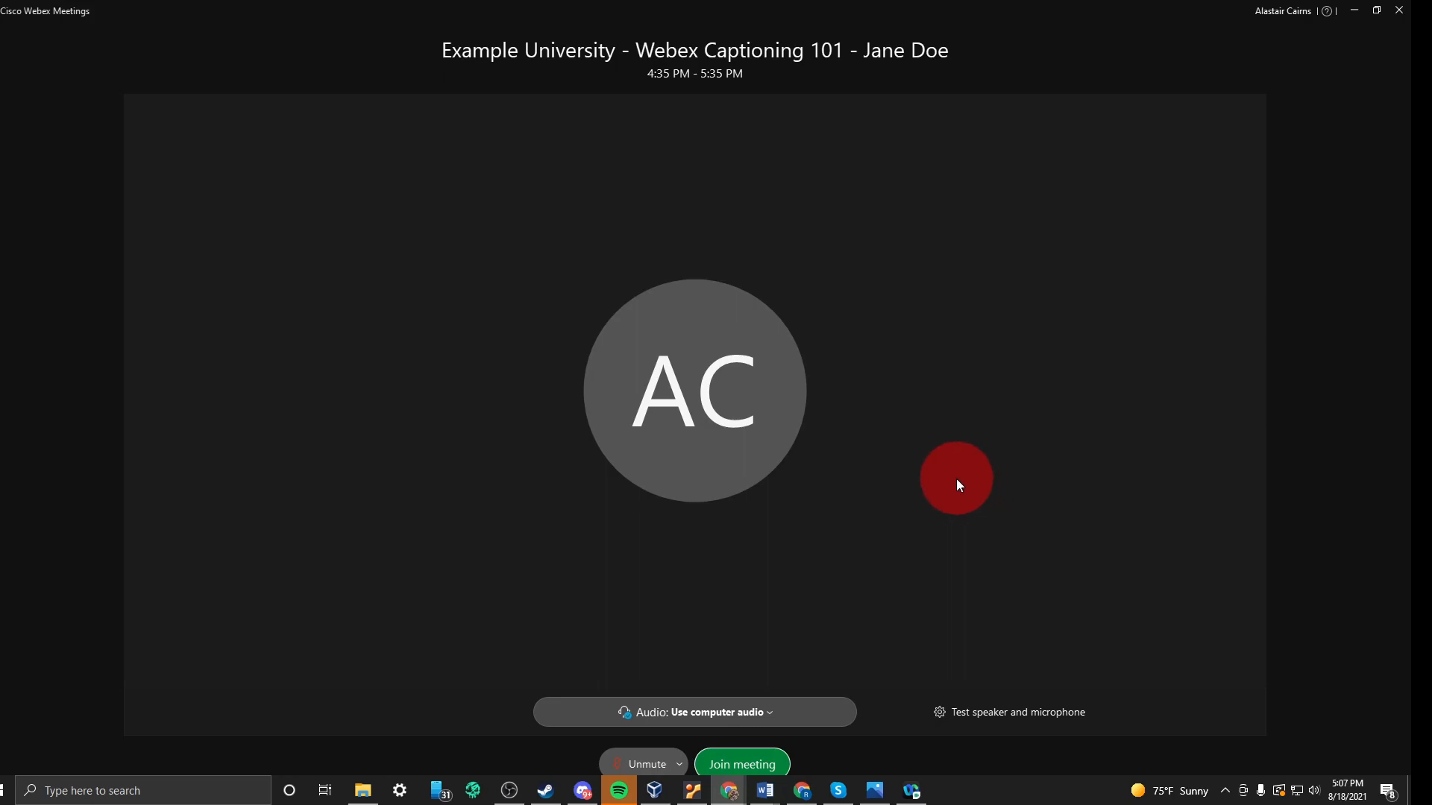
{"action": "left_click", "coordinate": [760, 765]}
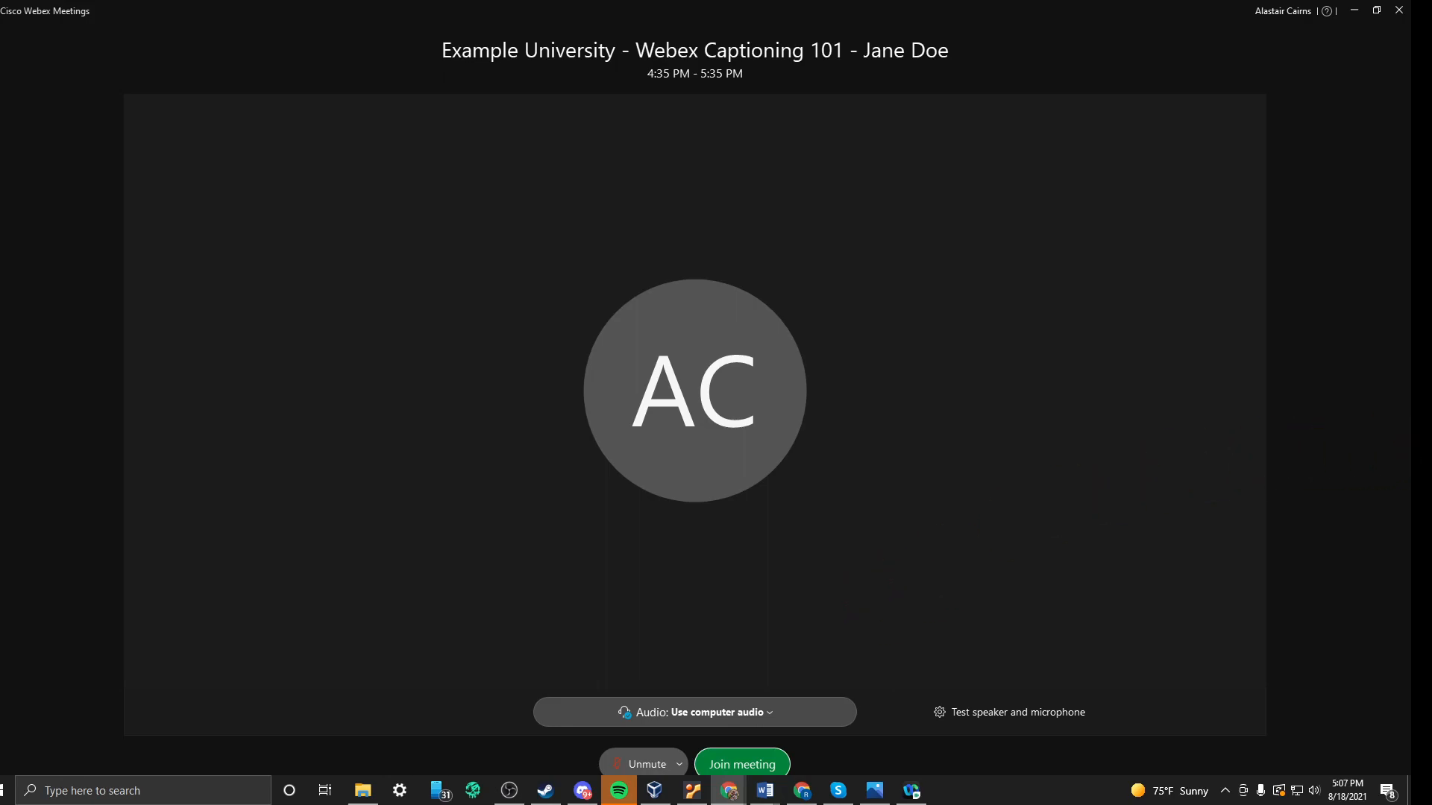
{"action": "left_click", "coordinate": [745, 759]}
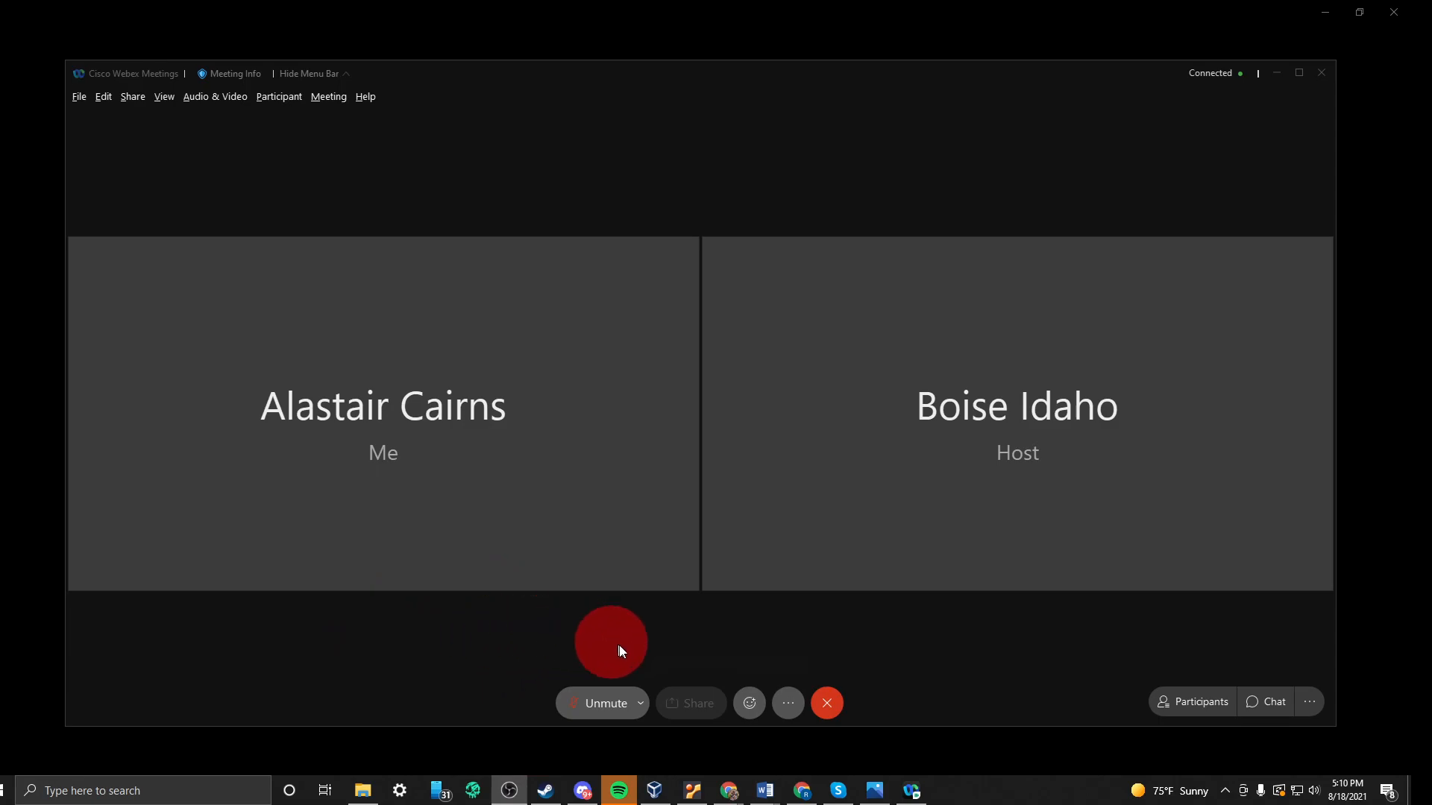
Step: Examine the speaker and microphone choices in the meeting's audio options and close the list
{"action": "left_click", "coordinate": [642, 704]}
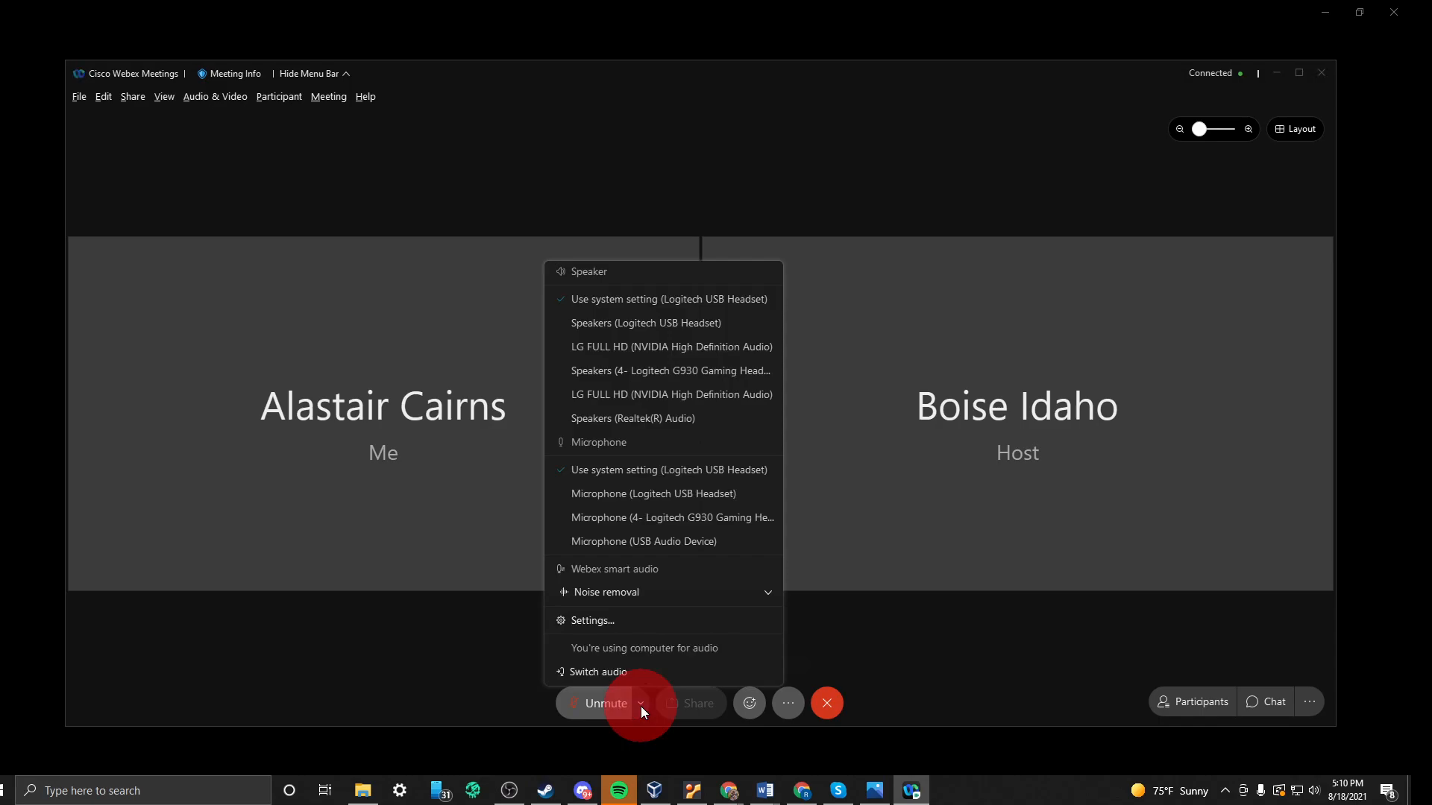
{"action": "left_click", "coordinate": [641, 706]}
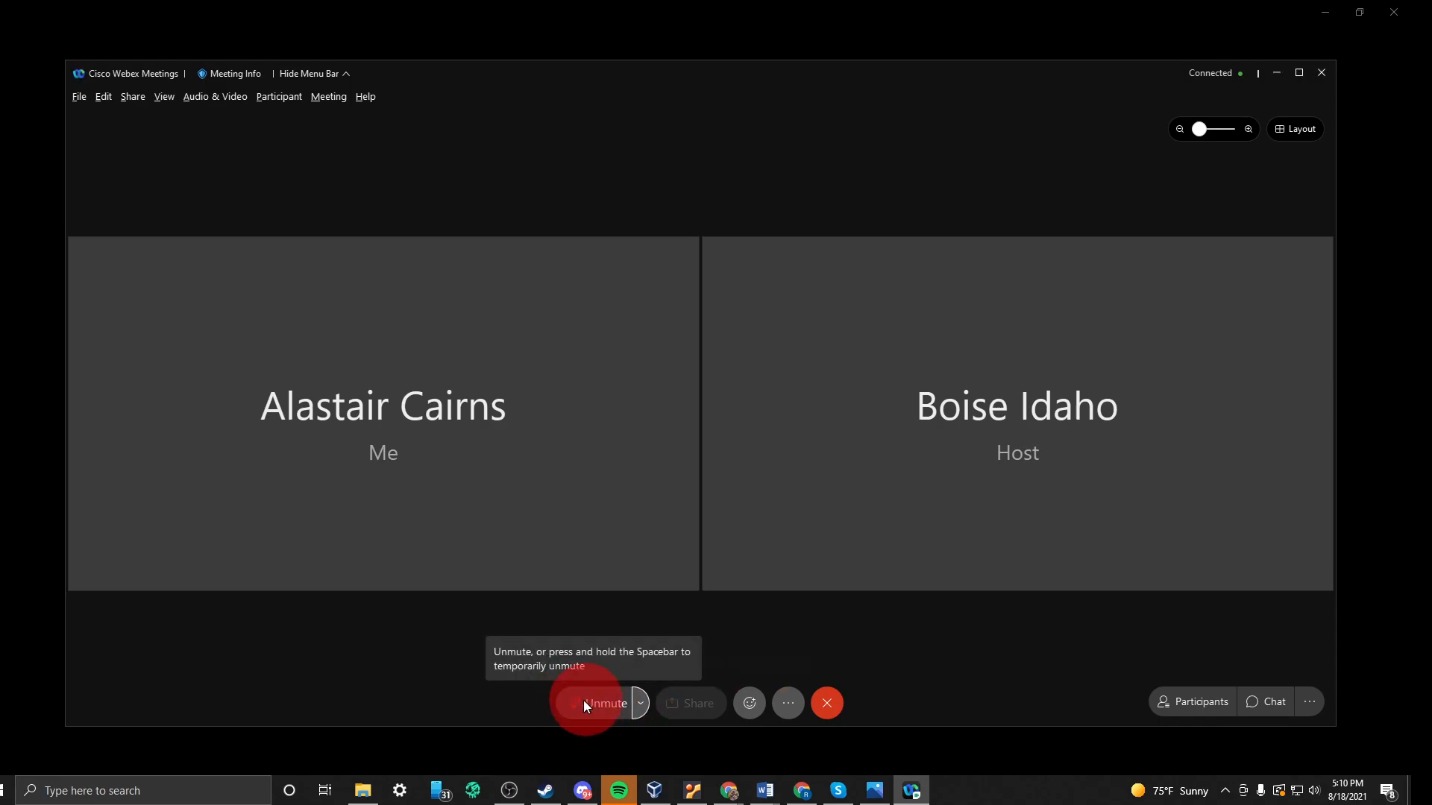
{"action": "left_click", "coordinate": [638, 703]}
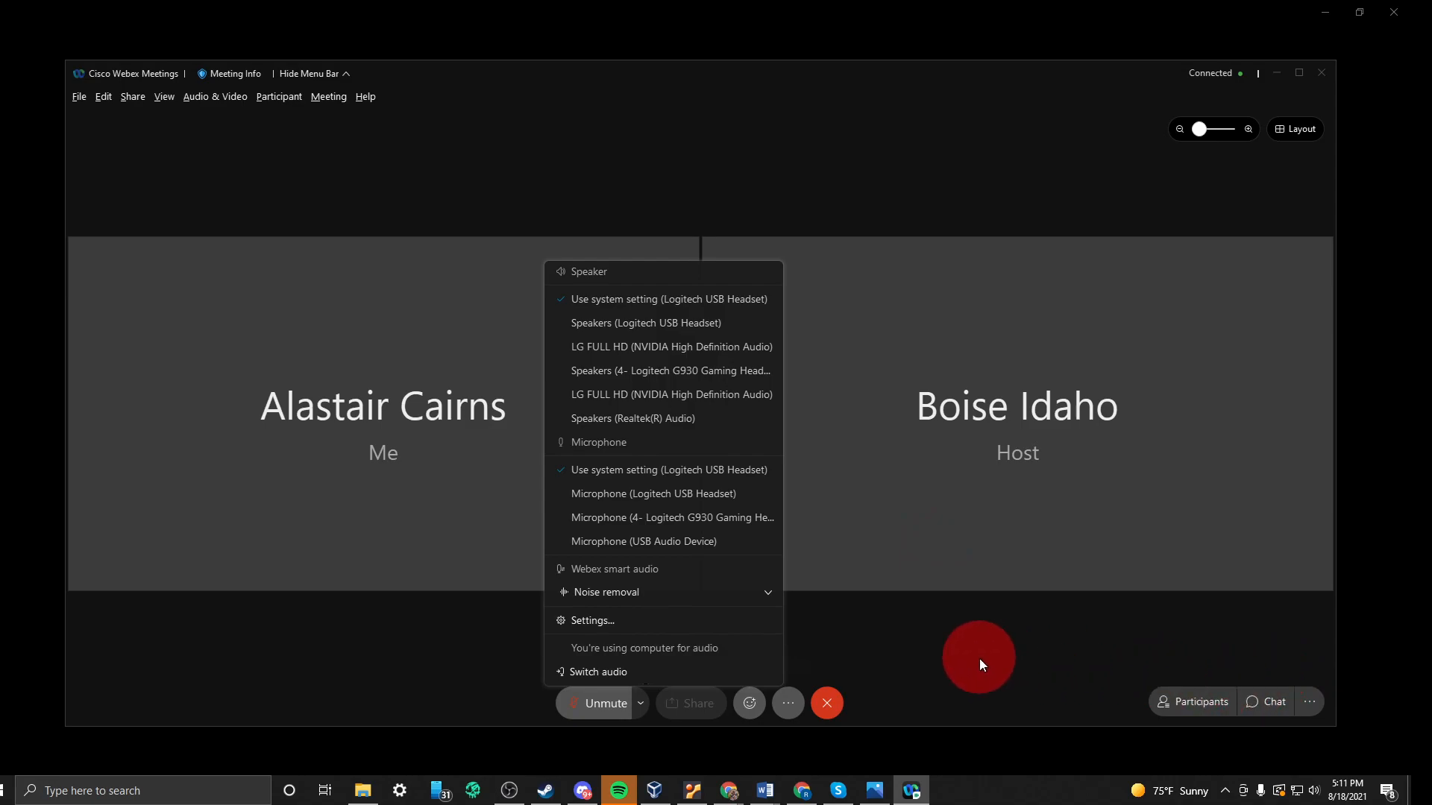
{"action": "left_click", "coordinate": [978, 659]}
{"action": "left_click", "coordinate": [1256, 683]}
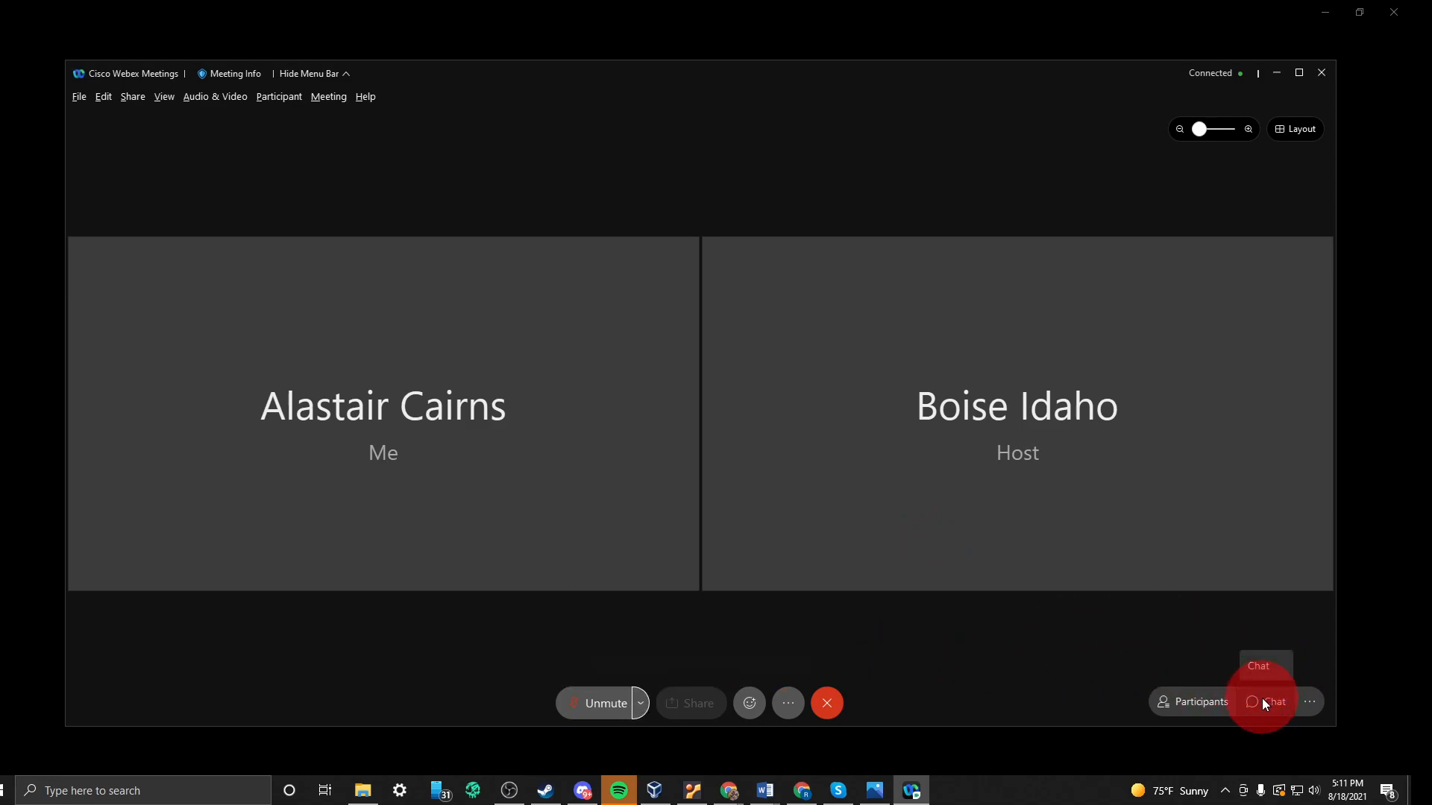
{"action": "left_click", "coordinate": [1000, 649]}
{"action": "left_click", "coordinate": [1272, 697]}
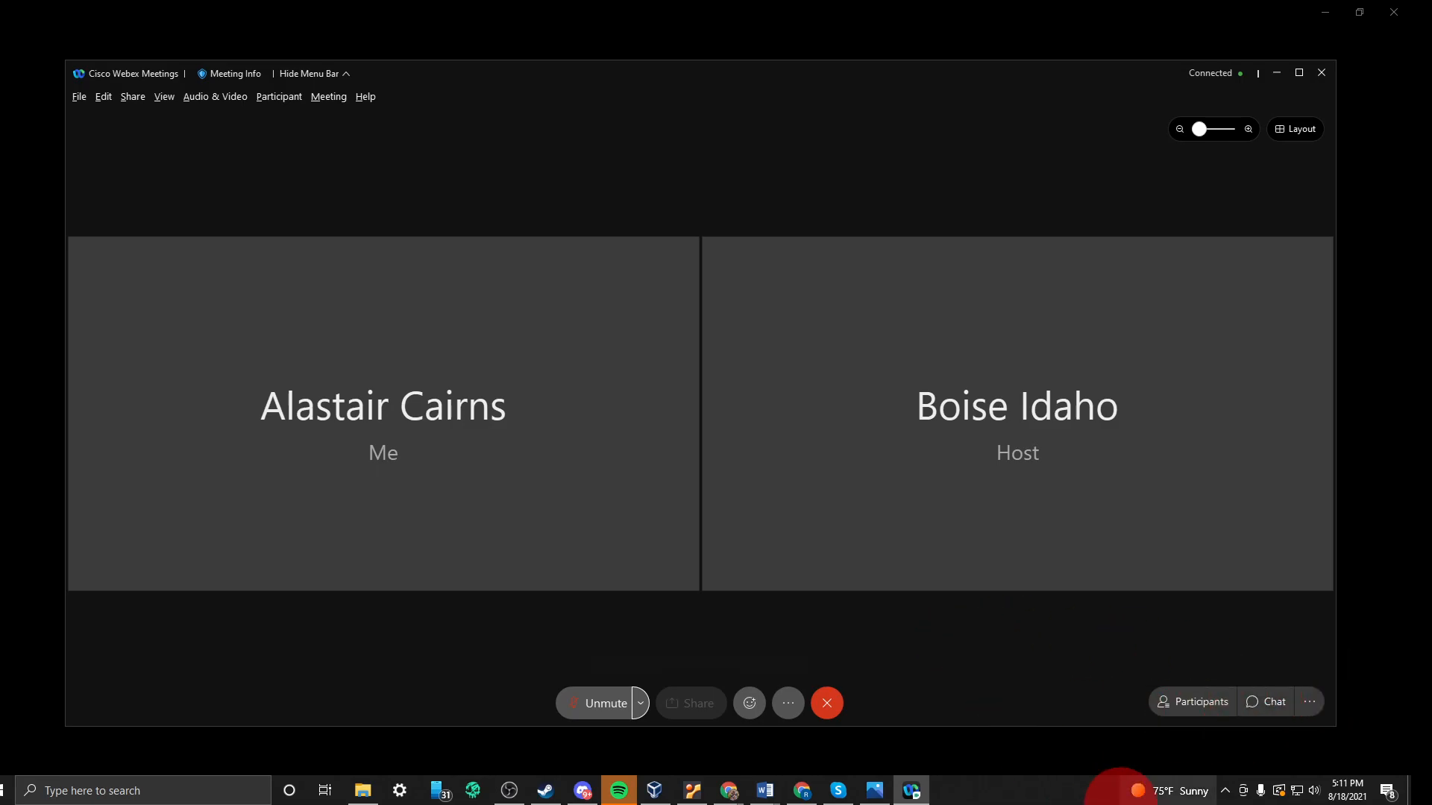
{"action": "left_click", "coordinate": [1194, 792]}
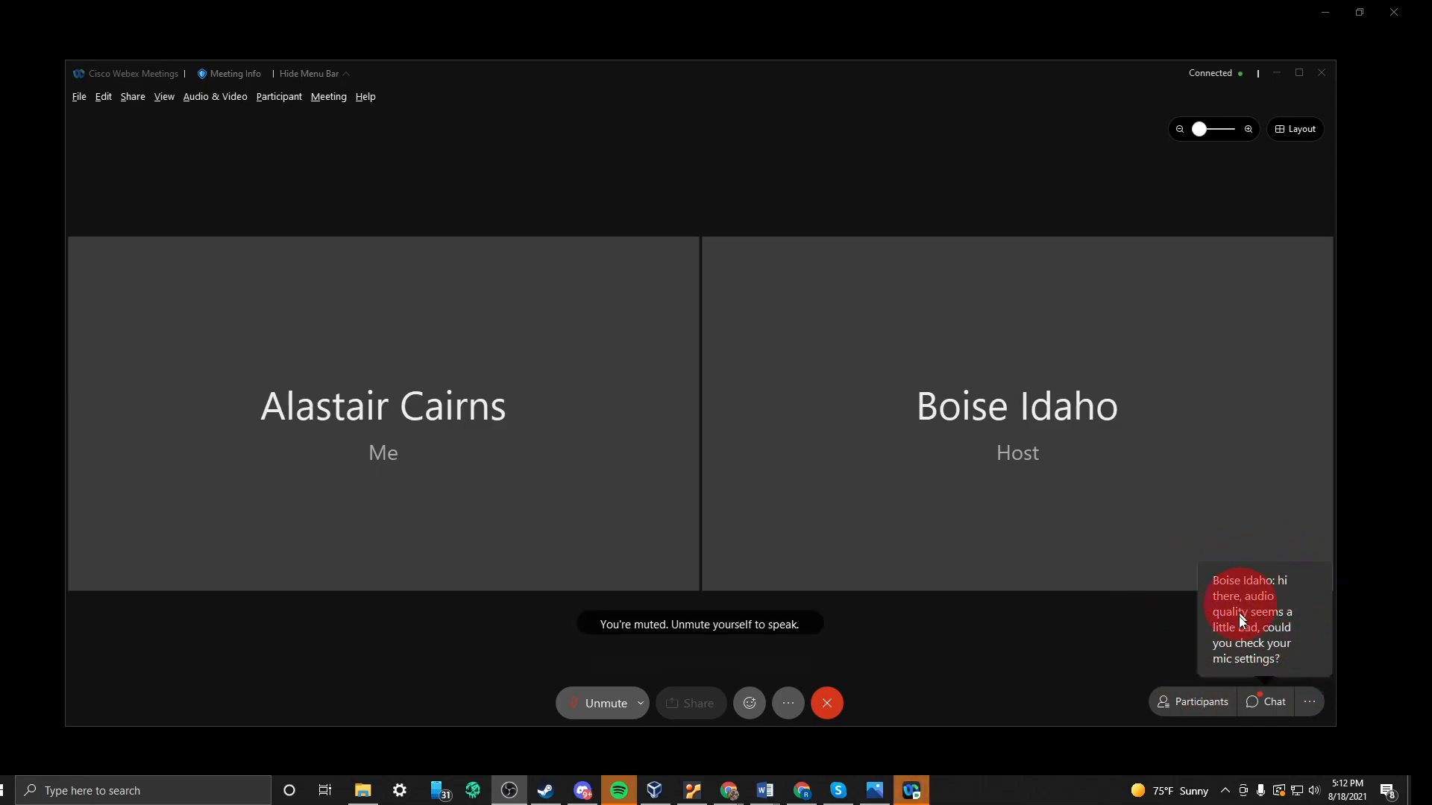
Step: Open the meeting chat, read the host's message and place the cursor in the message box addressed to Everyone
{"action": "left_click", "coordinate": [1258, 702]}
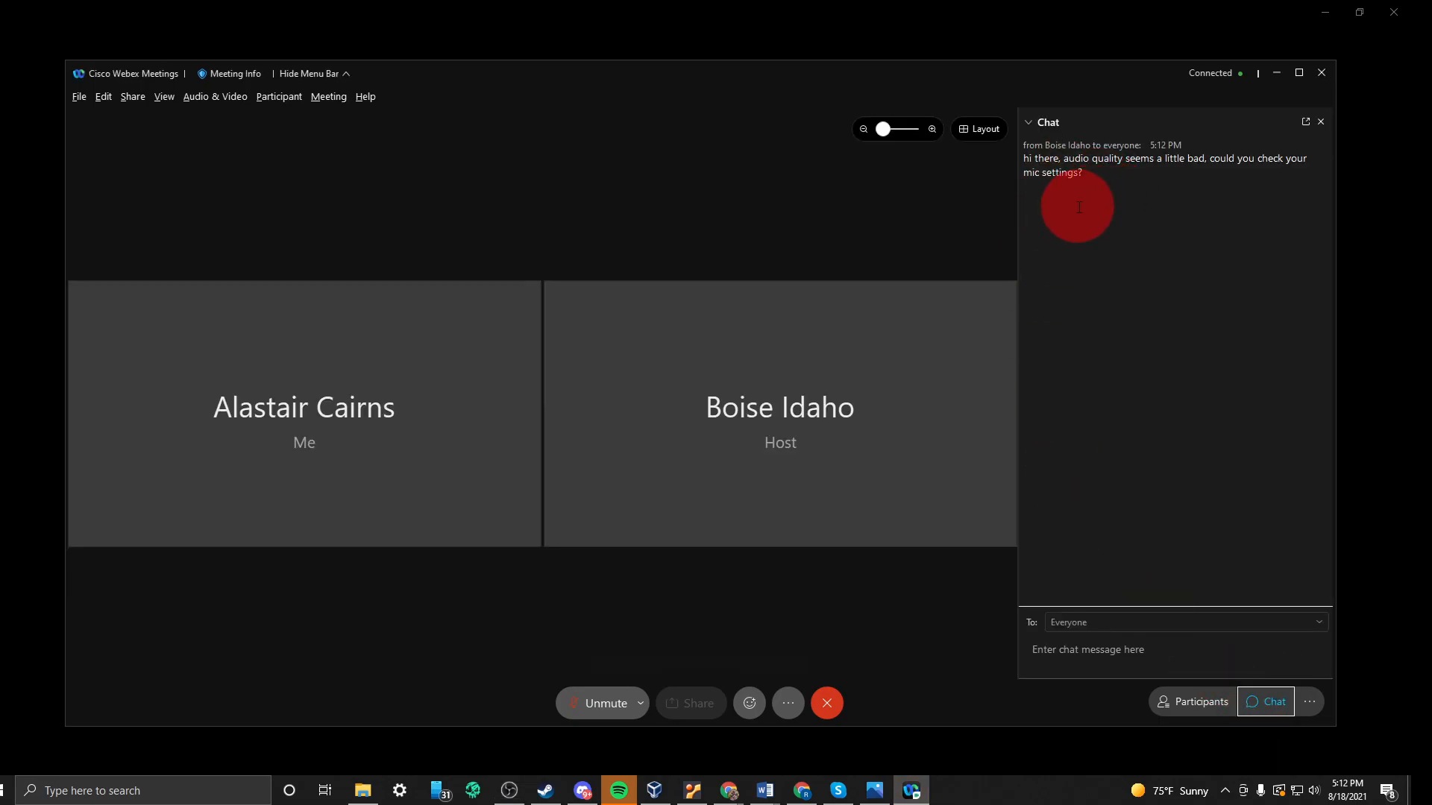
{"action": "left_click_drag", "start_coordinate": [1098, 182], "coordinate": [1010, 146]}
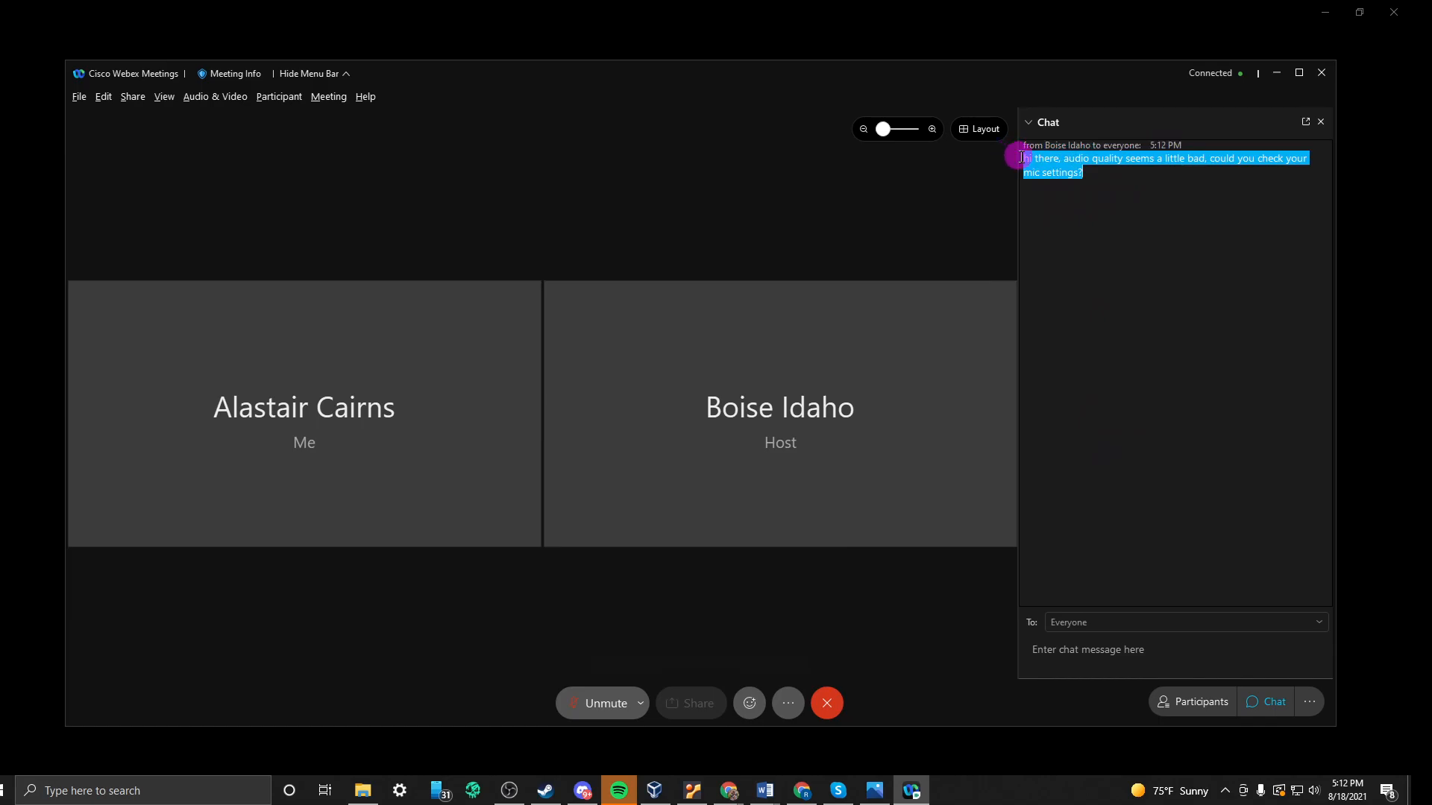
{"action": "left_click", "coordinate": [1124, 188]}
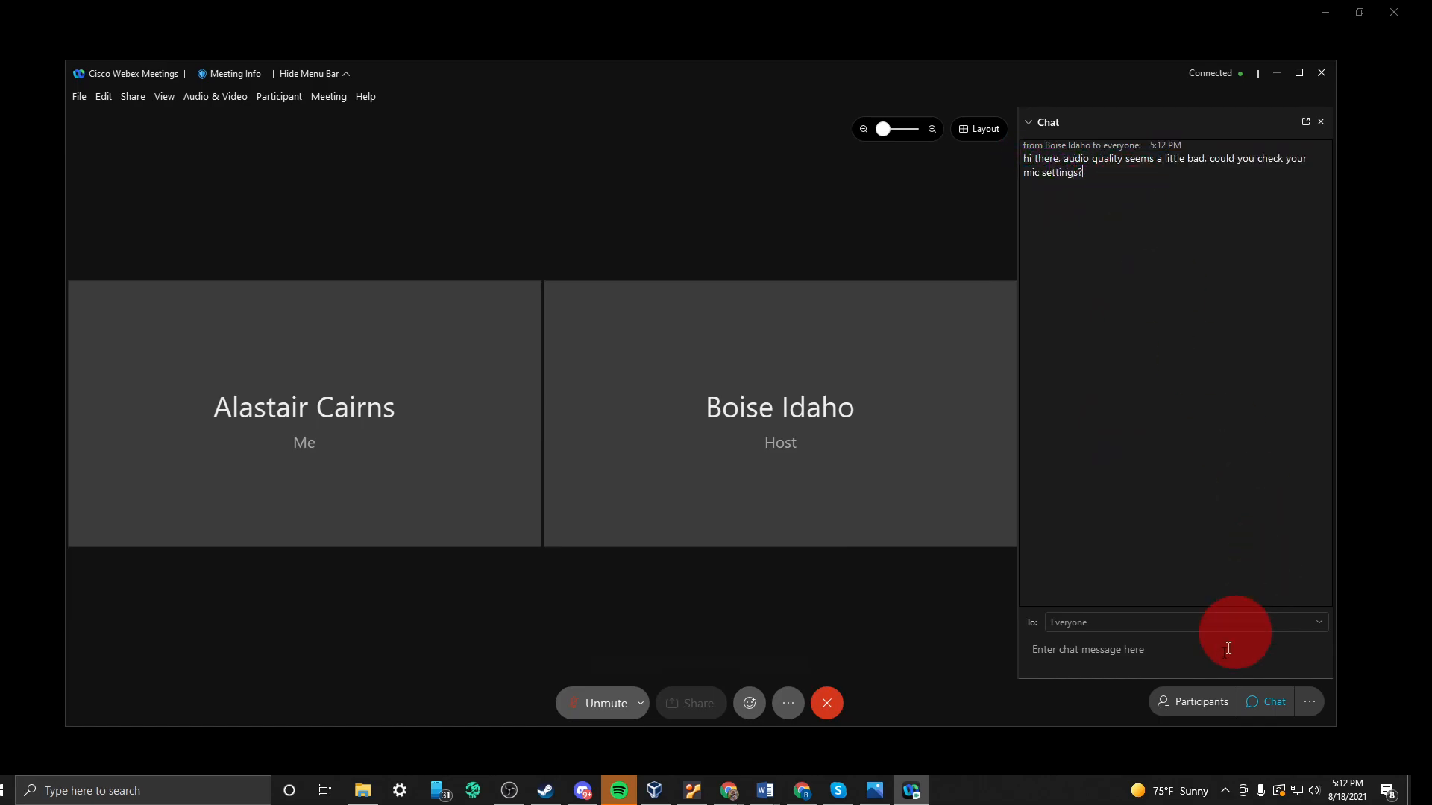
{"action": "left_click", "coordinate": [1114, 646]}
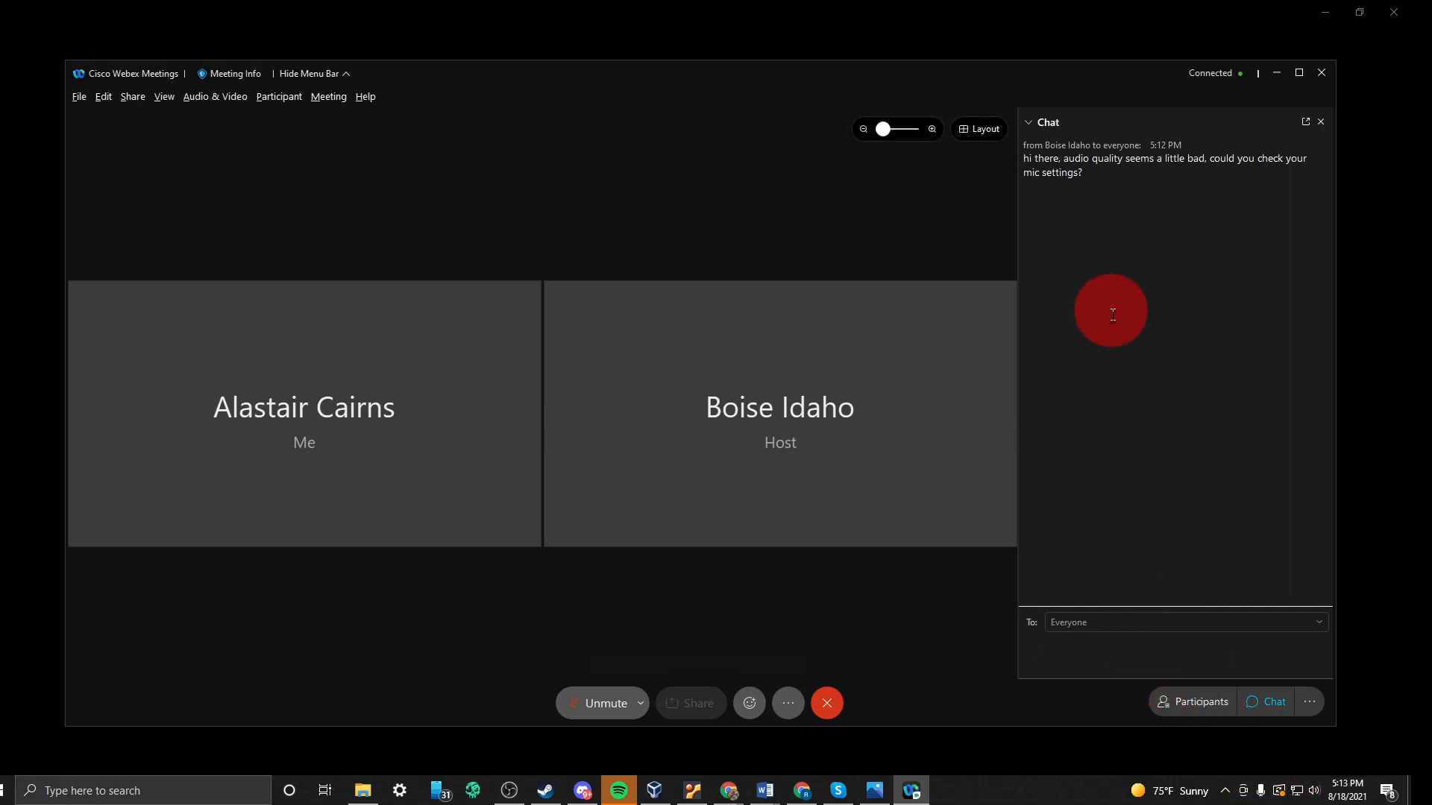
{"action": "left_click", "coordinate": [1205, 645]}
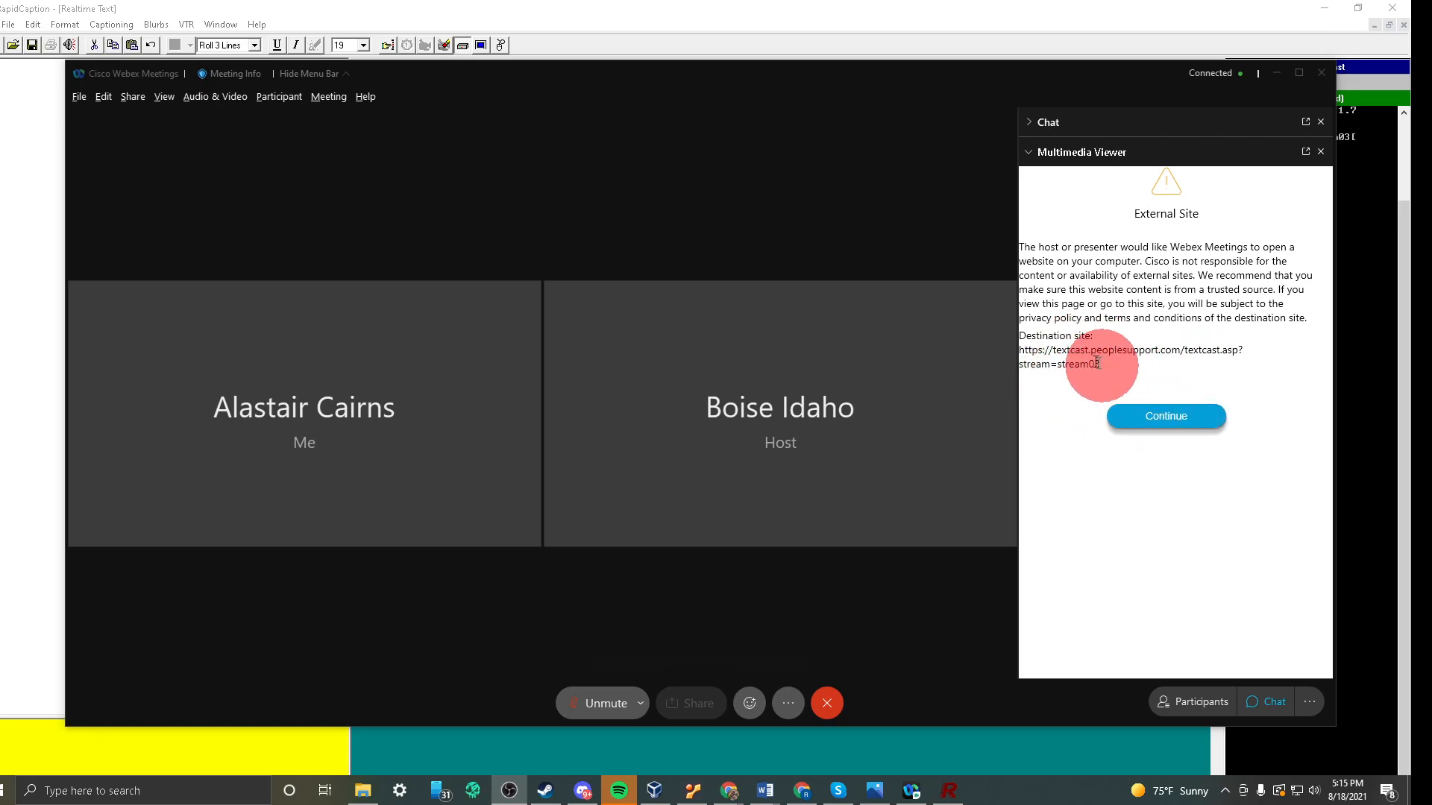
Step: Continue to the external caption site in the Multimedia Viewer and accept its display options
{"action": "left_click", "coordinate": [1168, 419]}
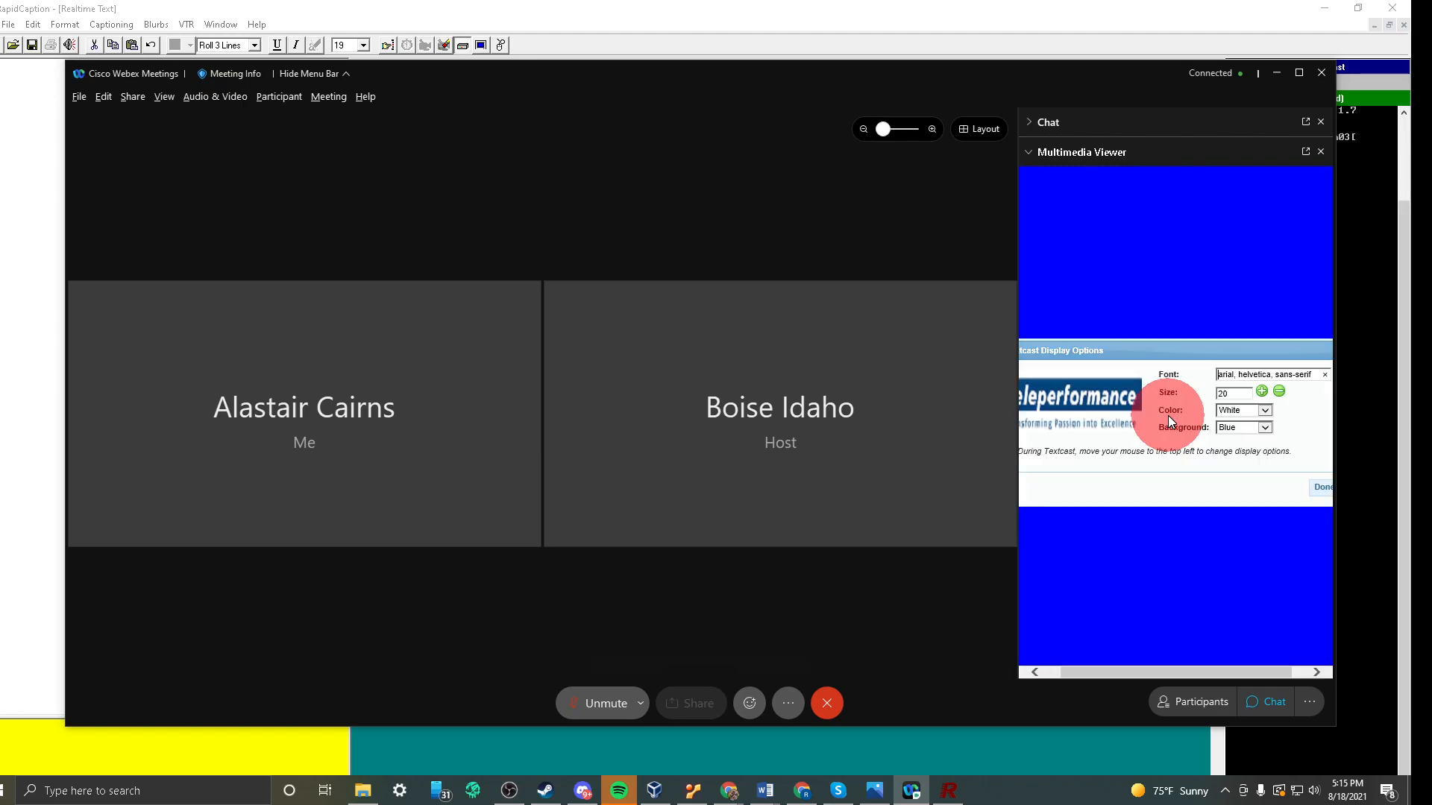
{"action": "left_click", "coordinate": [1319, 488]}
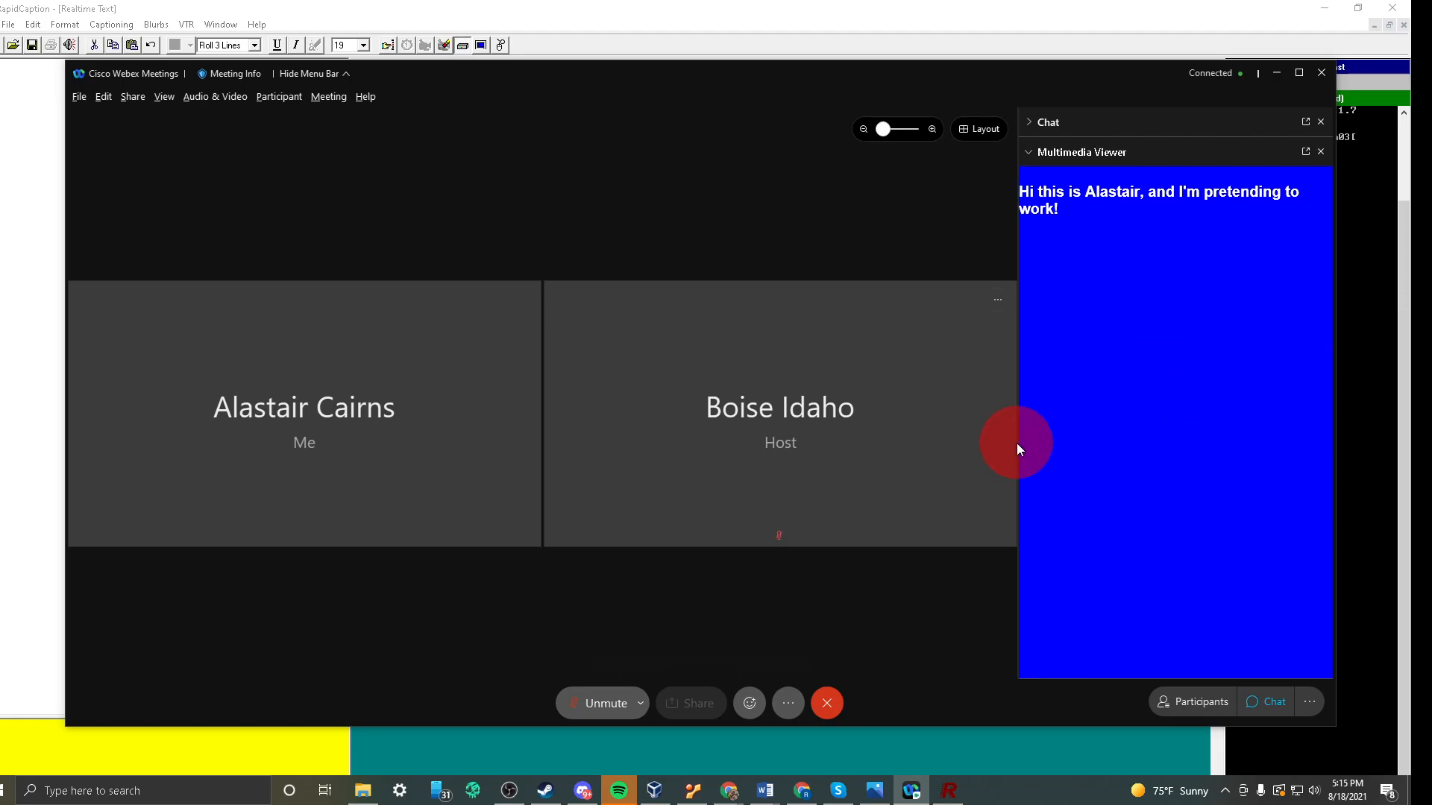
Step: Widen the captions panel to more than half of the meeting window and leave the chat collapsed above it
{"action": "left_click_drag", "start_coordinate": [1017, 443], "coordinate": [559, 438]}
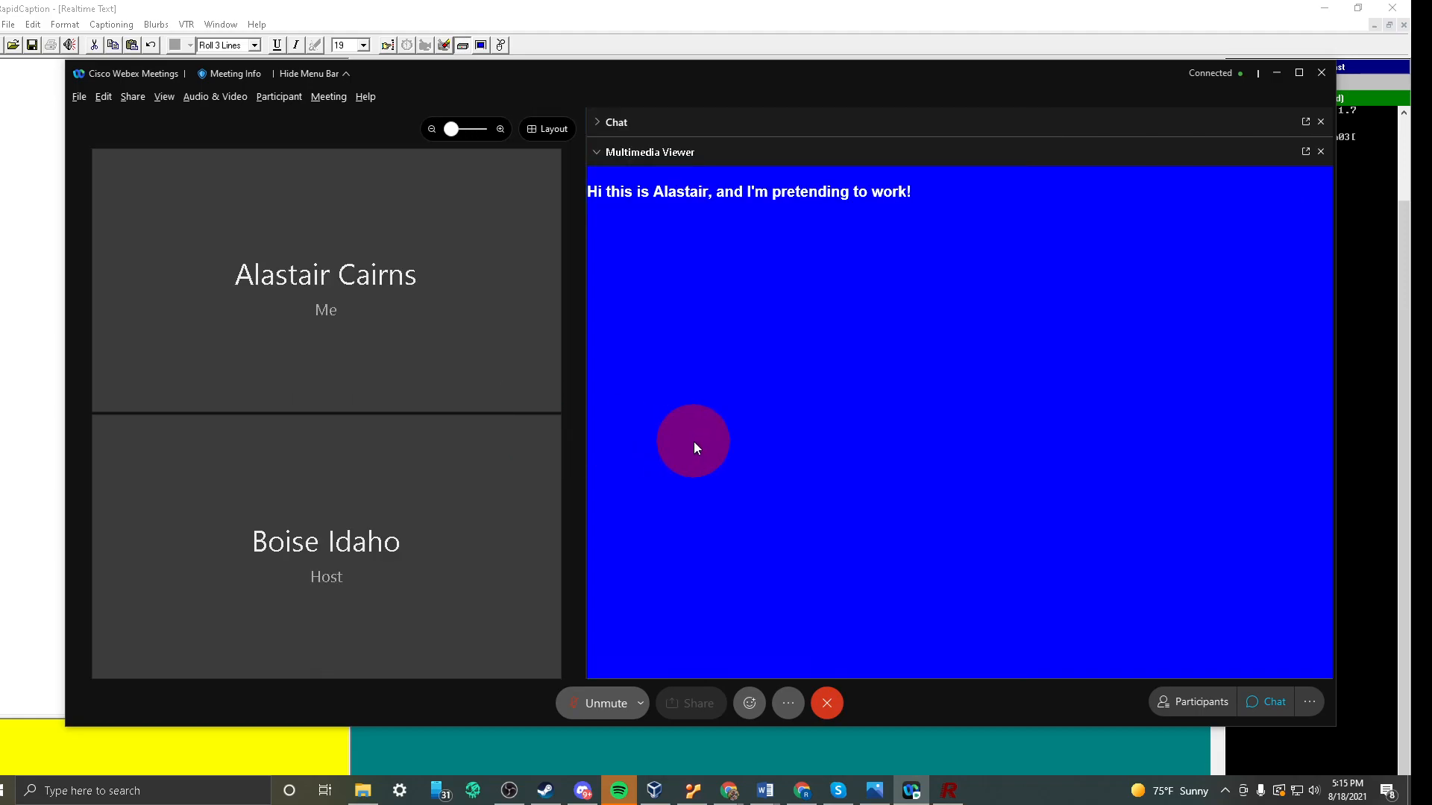
{"action": "left_click", "coordinate": [598, 124]}
{"action": "left_click_drag", "start_coordinate": [586, 109], "coordinate": [587, 108]}
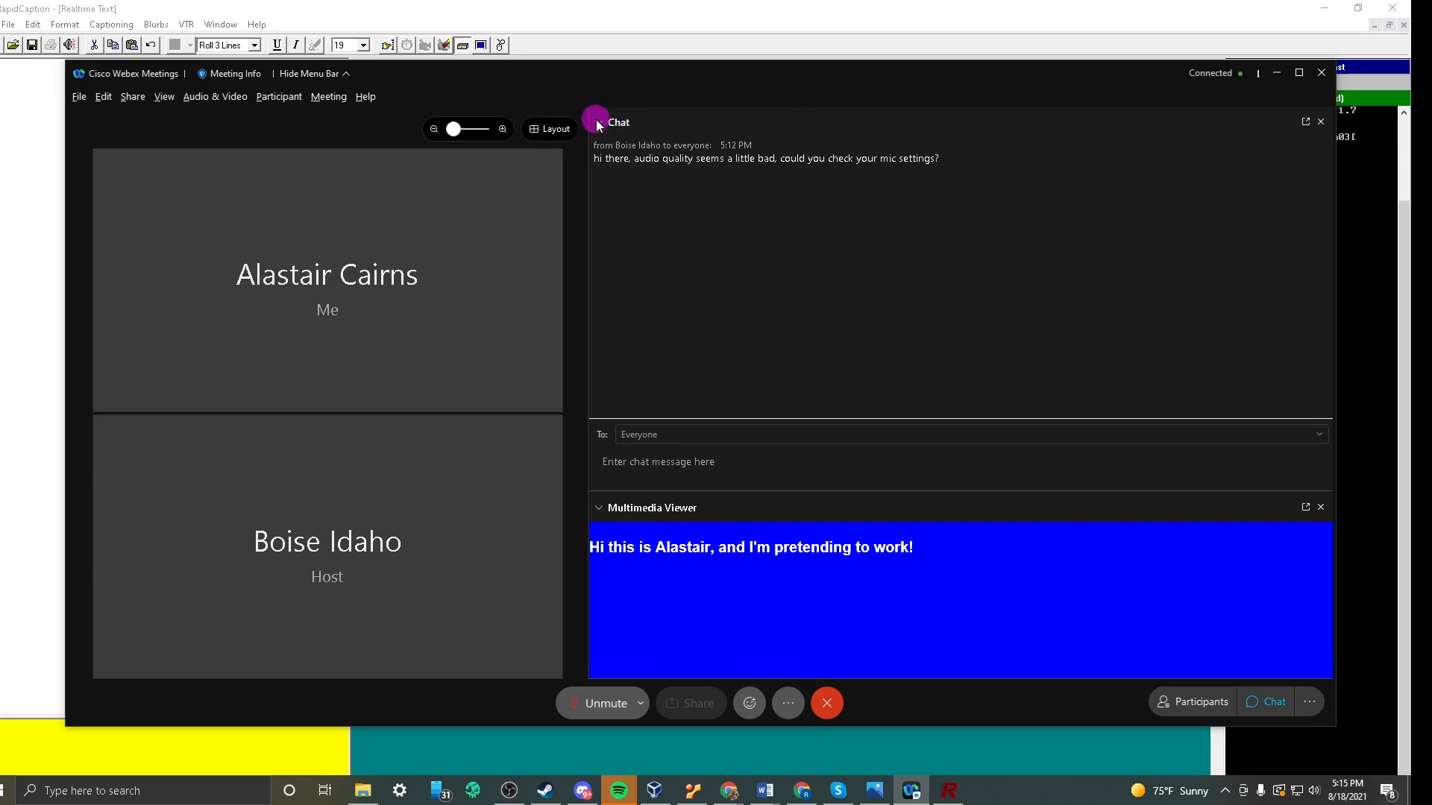
{"action": "left_click", "coordinate": [597, 123]}
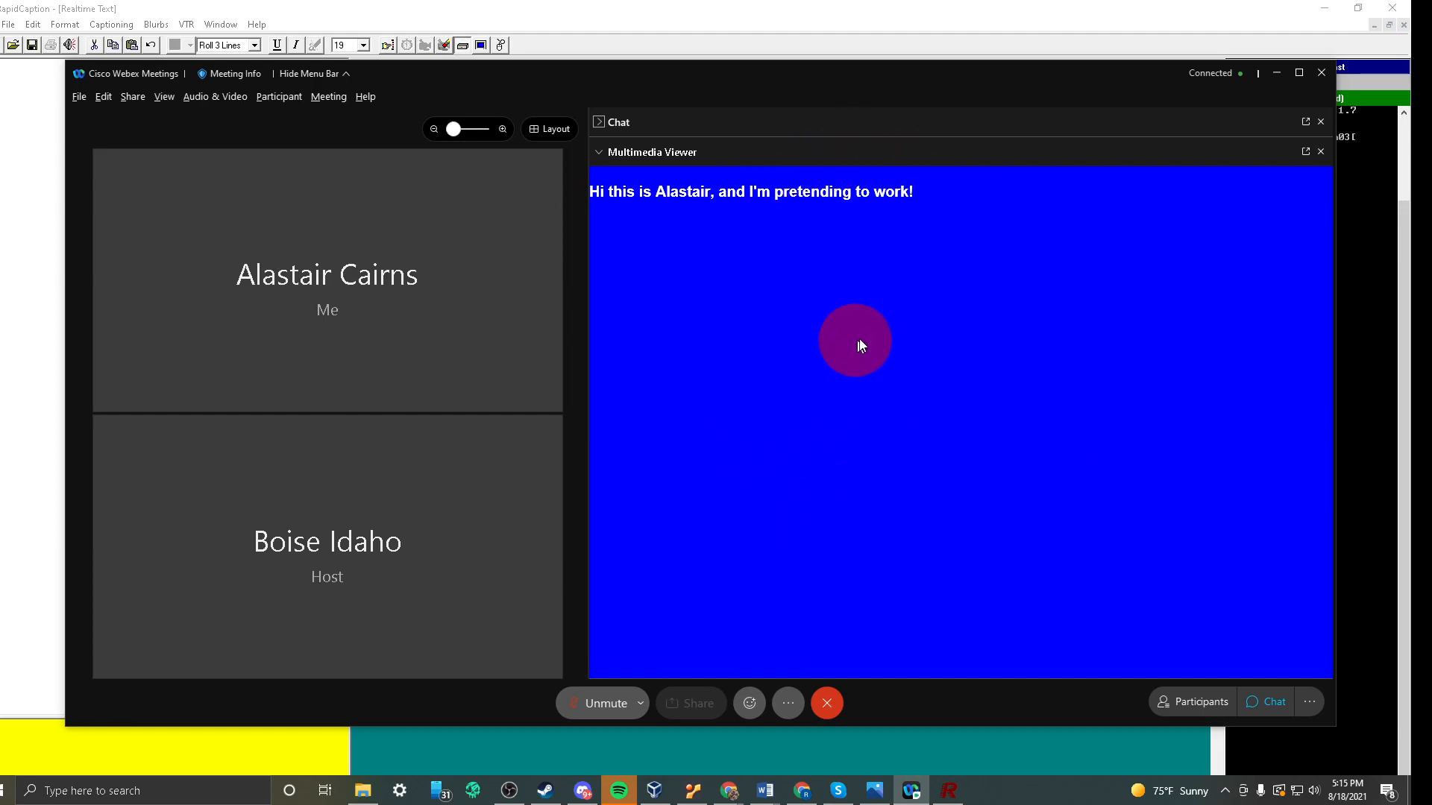
Step: Unmute the microphone in the meeting and mute it again
{"action": "left_click", "coordinate": [588, 705]}
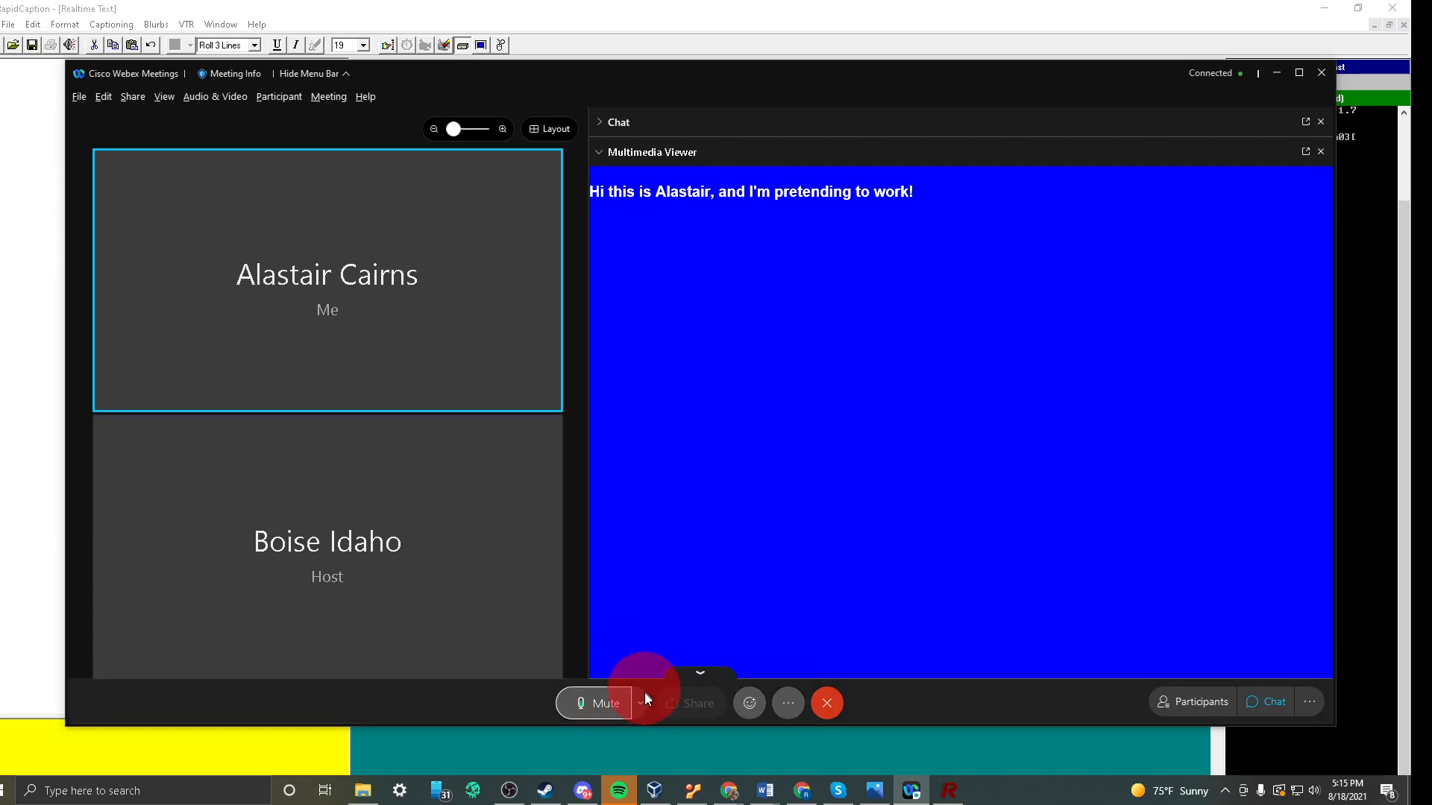
{"action": "left_click", "coordinate": [588, 704]}
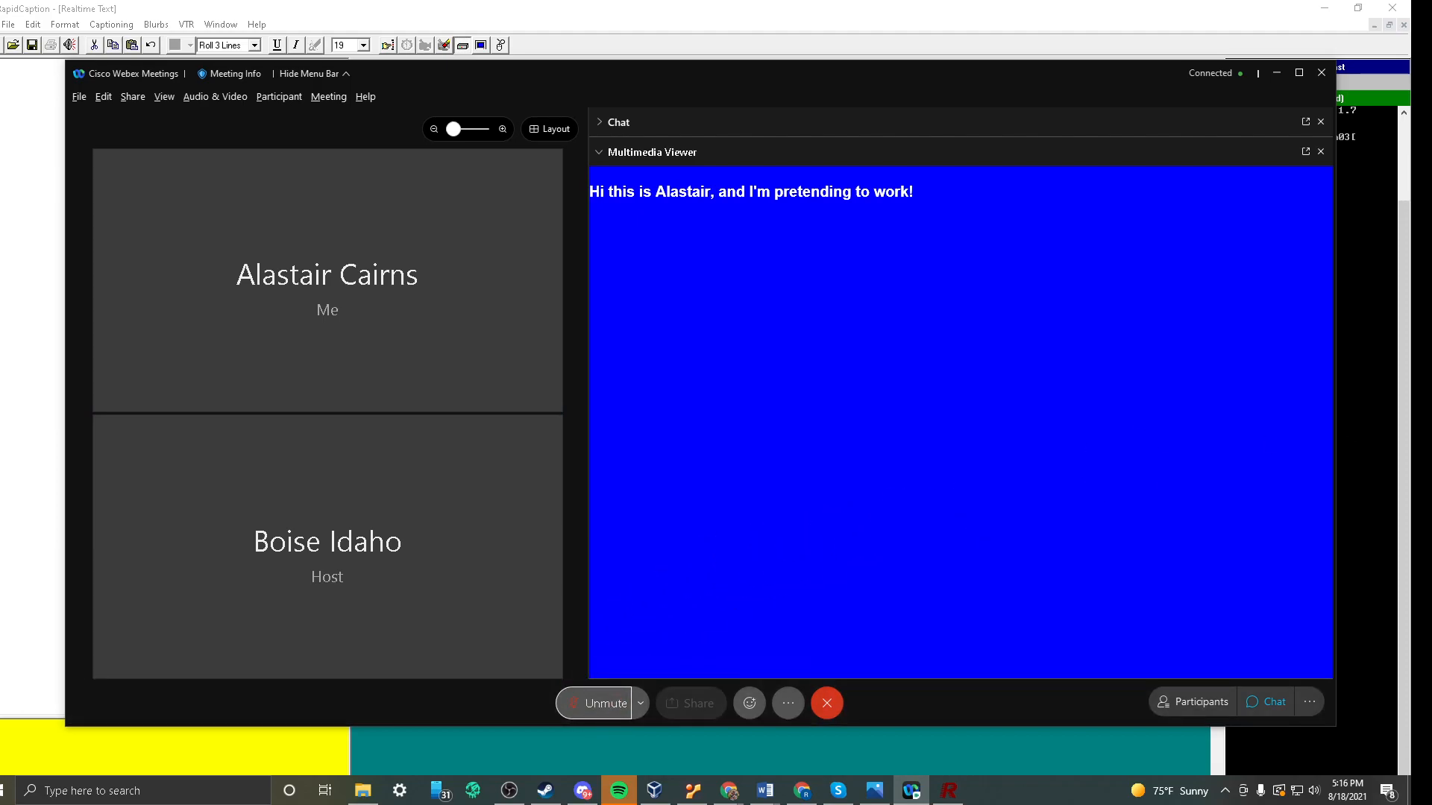
{"action": "key", "text": "alt+Tab"}
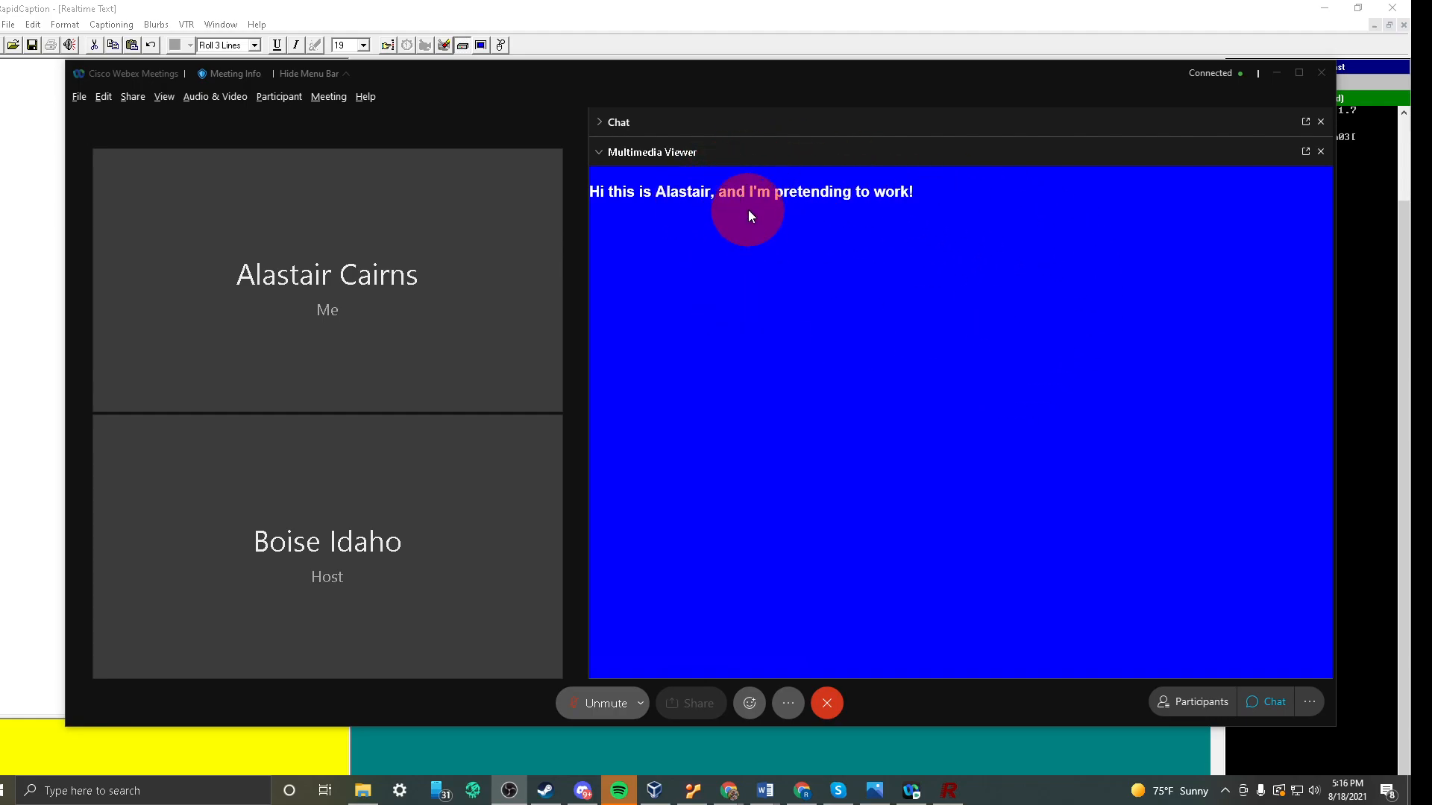
{"action": "key", "text": "XF86AudioLowerVolume"}
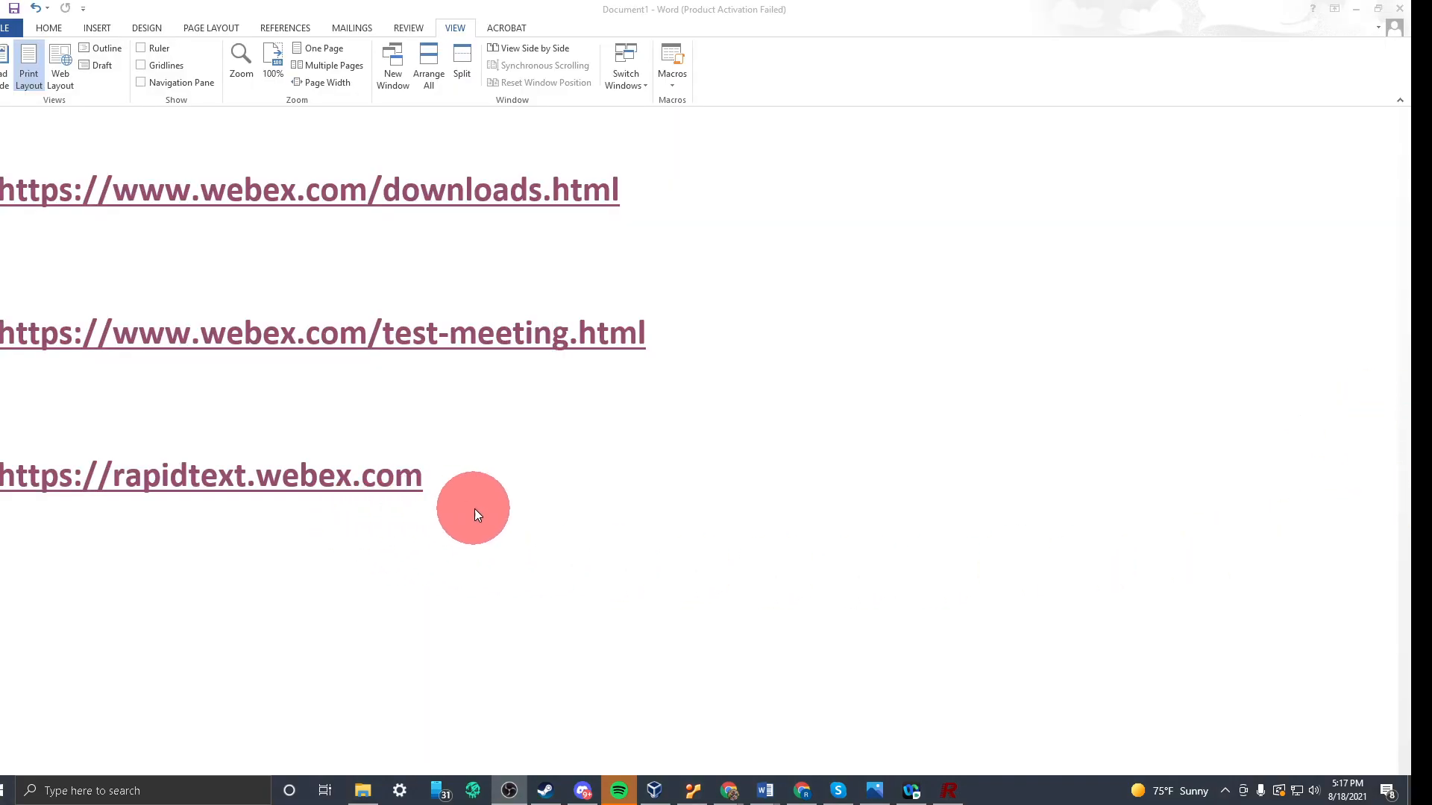
{"action": "left_click", "coordinate": [475, 508]}
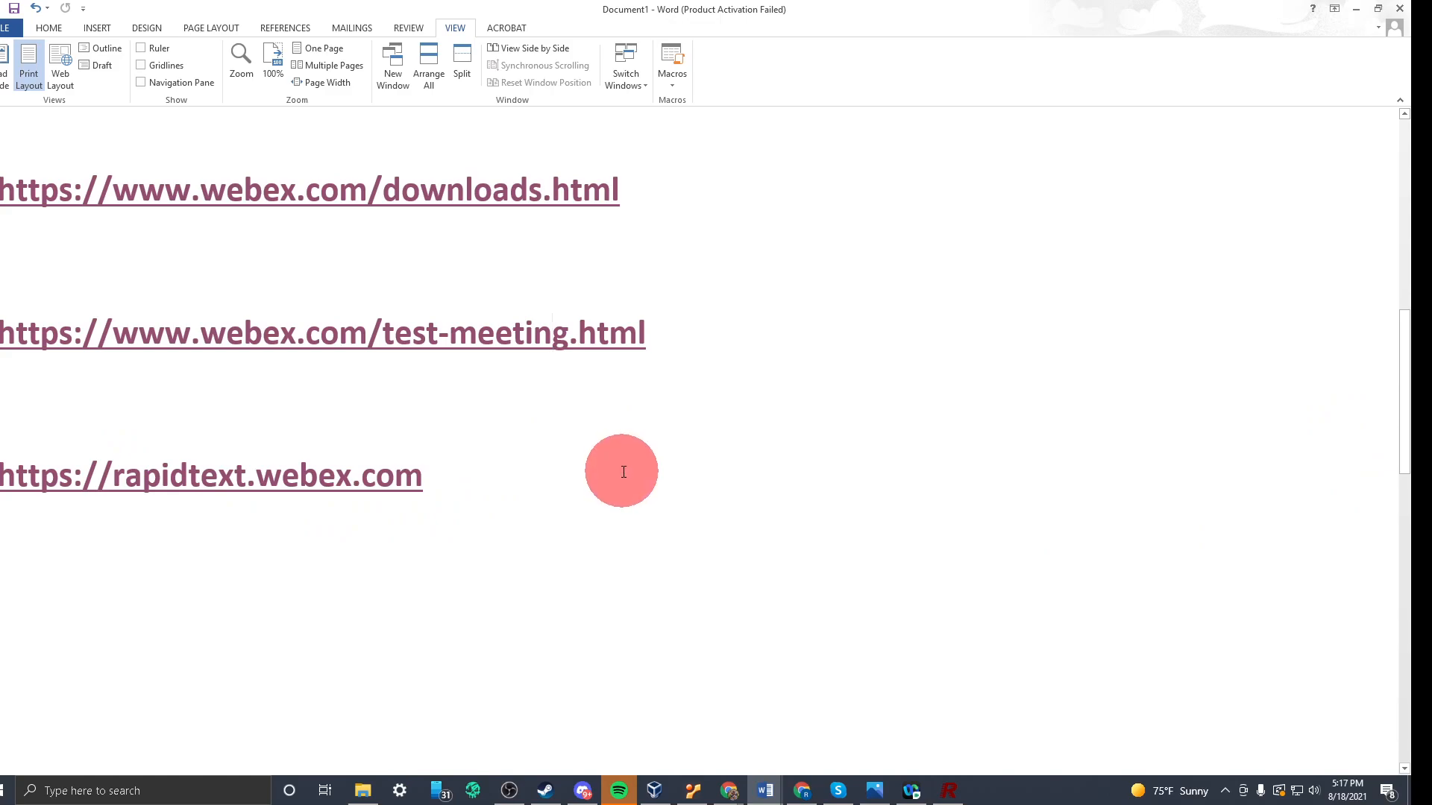
{"action": "mouse_move", "coordinate": [776, 791]}
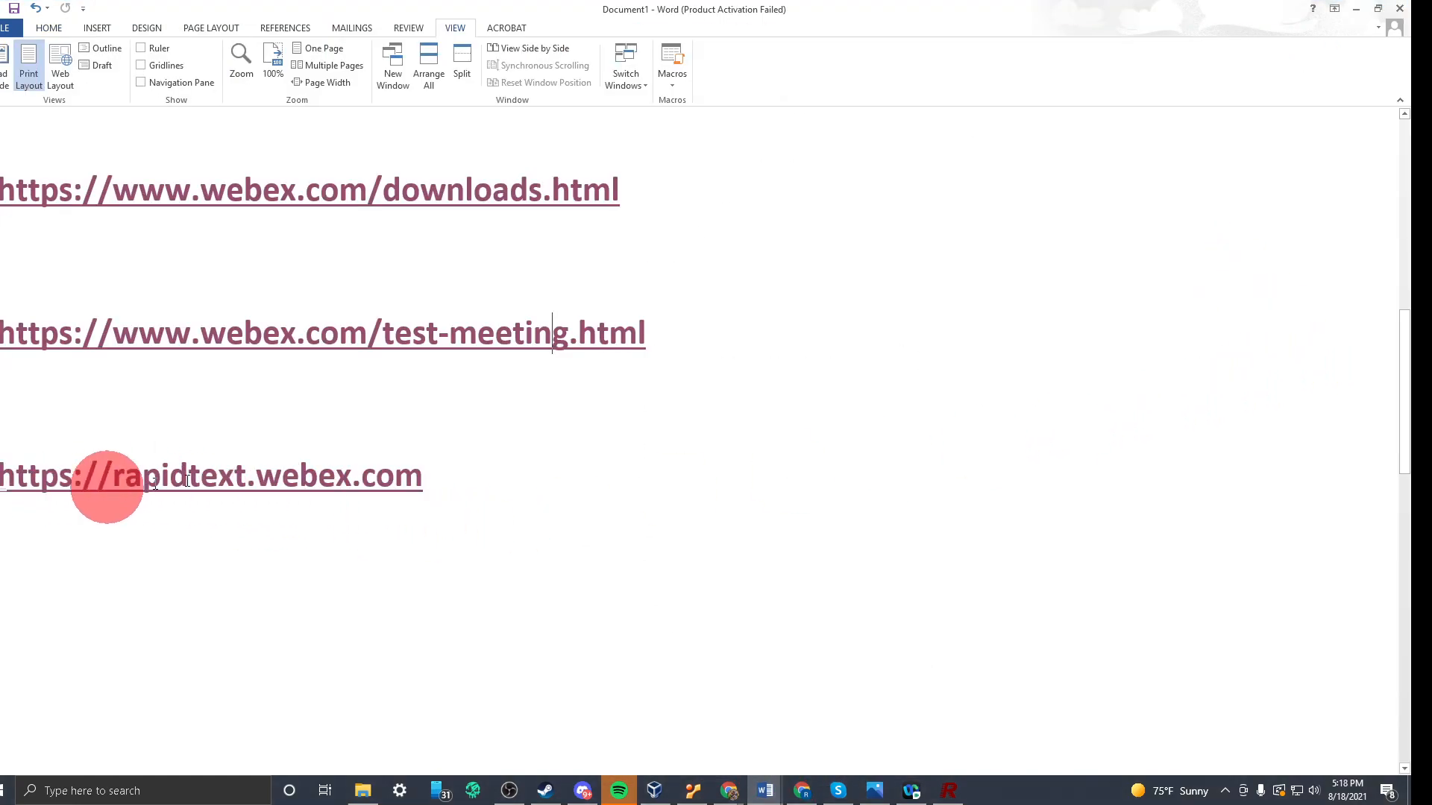
{"action": "left_click", "coordinate": [304, 479]}
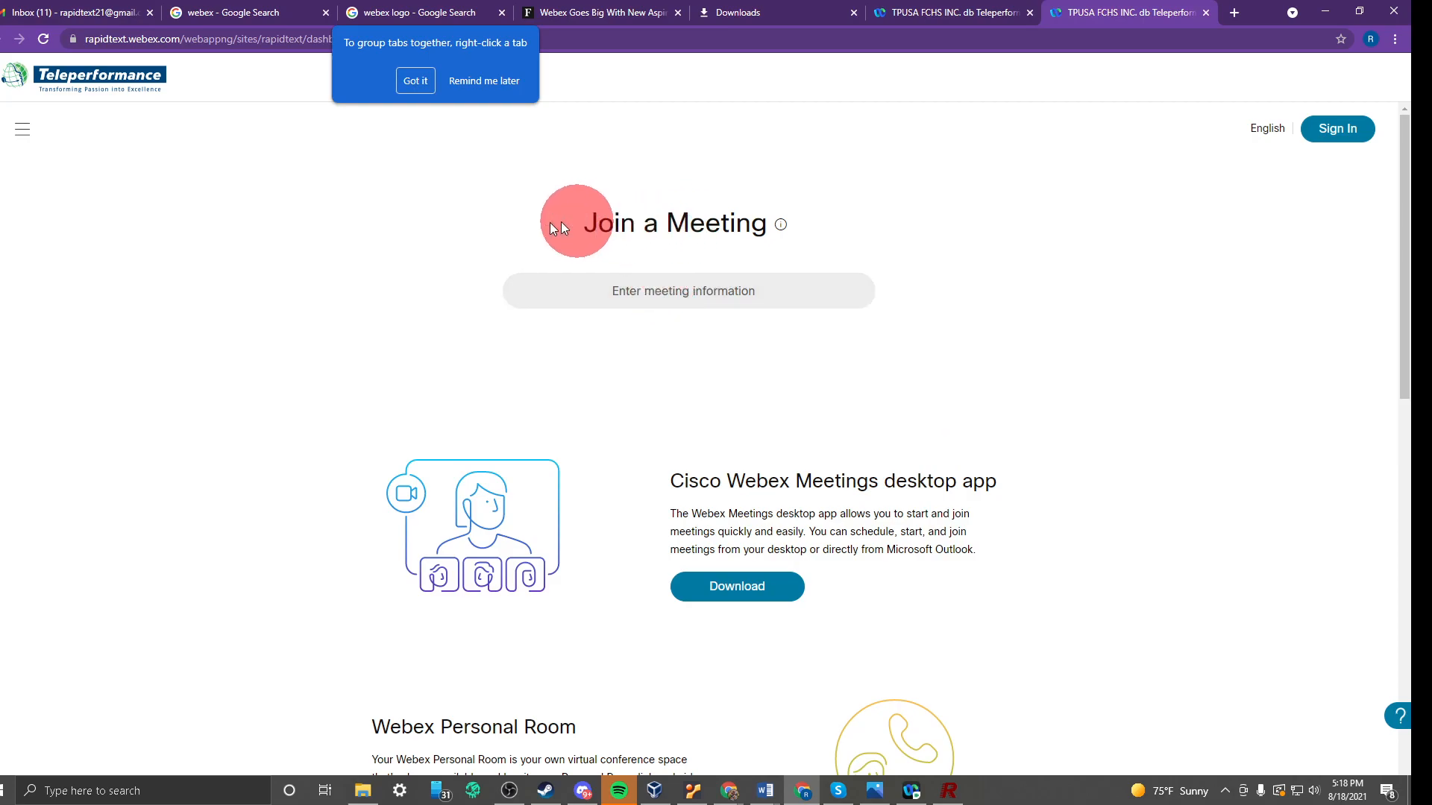
Step: Open the Meetings page of the Webex site to list the public meetings
{"action": "left_click", "coordinate": [22, 130]}
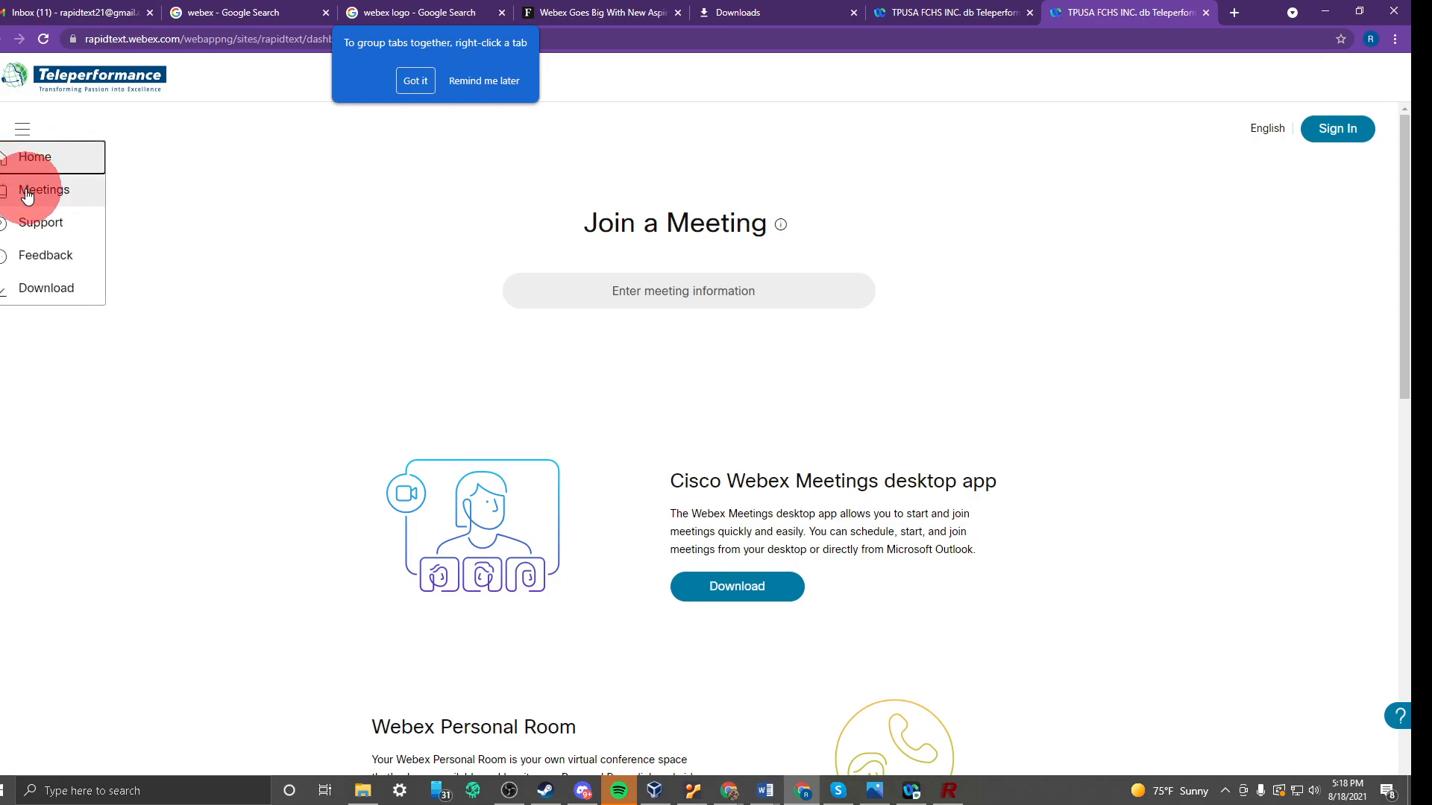
{"action": "left_click", "coordinate": [293, 243]}
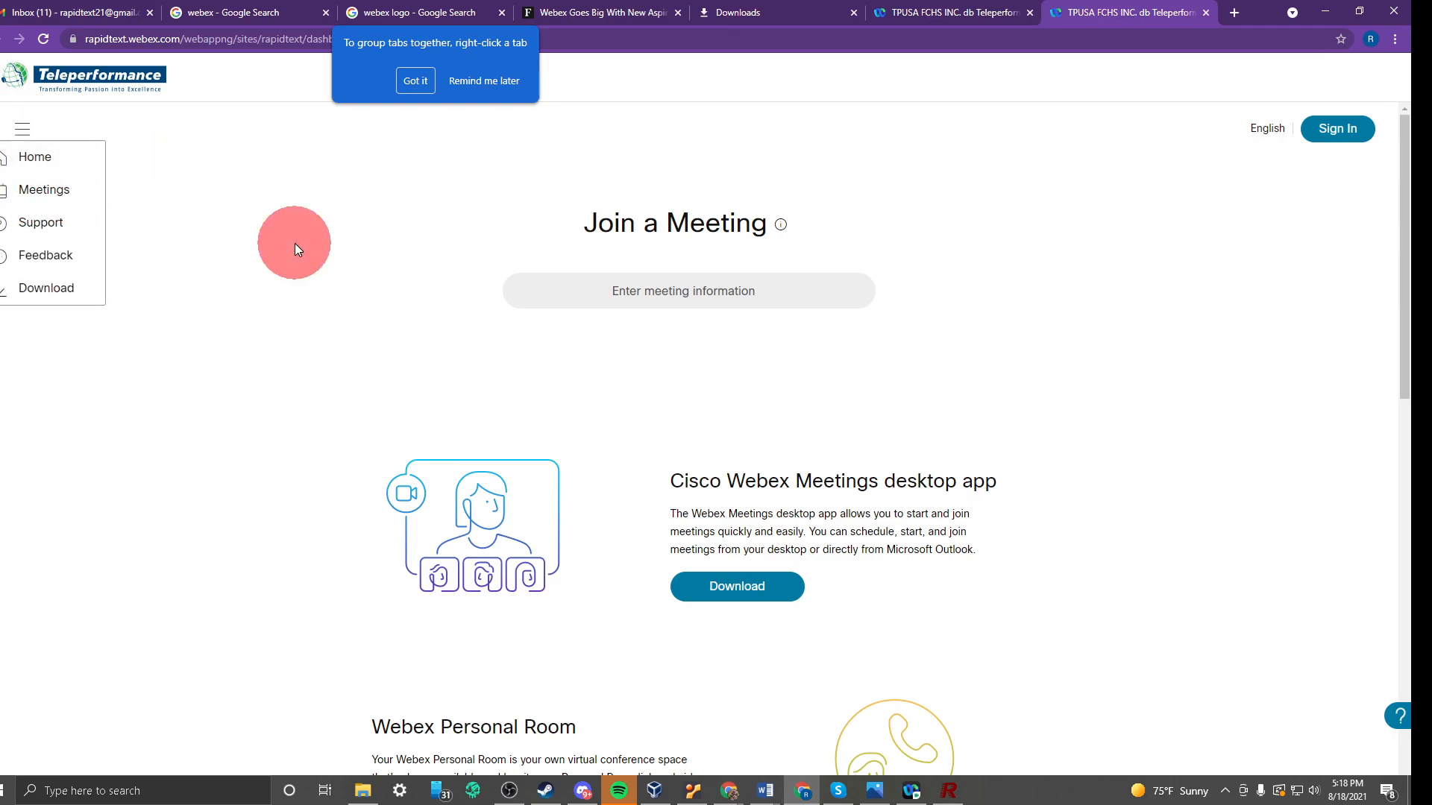
{"action": "left_click", "coordinate": [27, 131]}
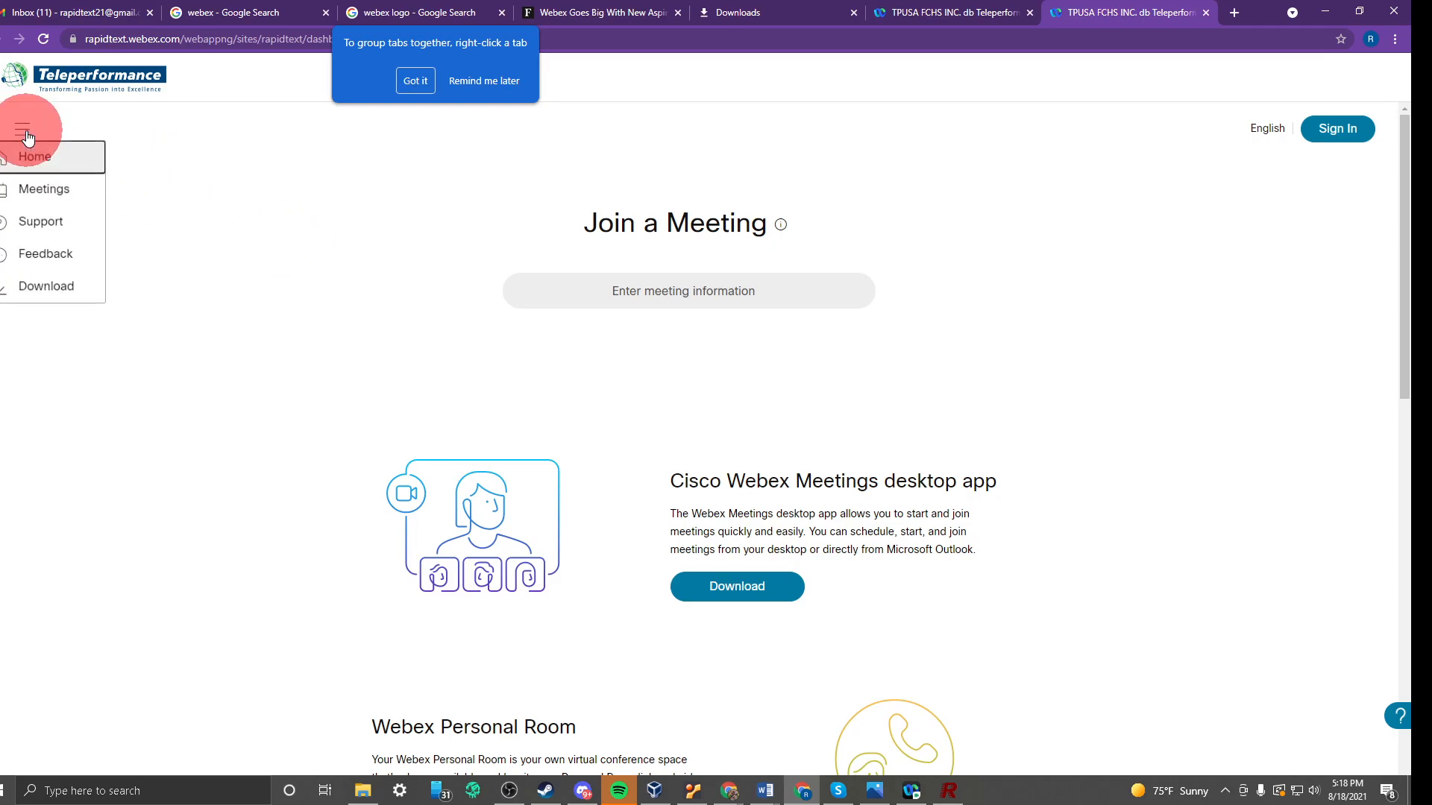
{"action": "left_click", "coordinate": [36, 192]}
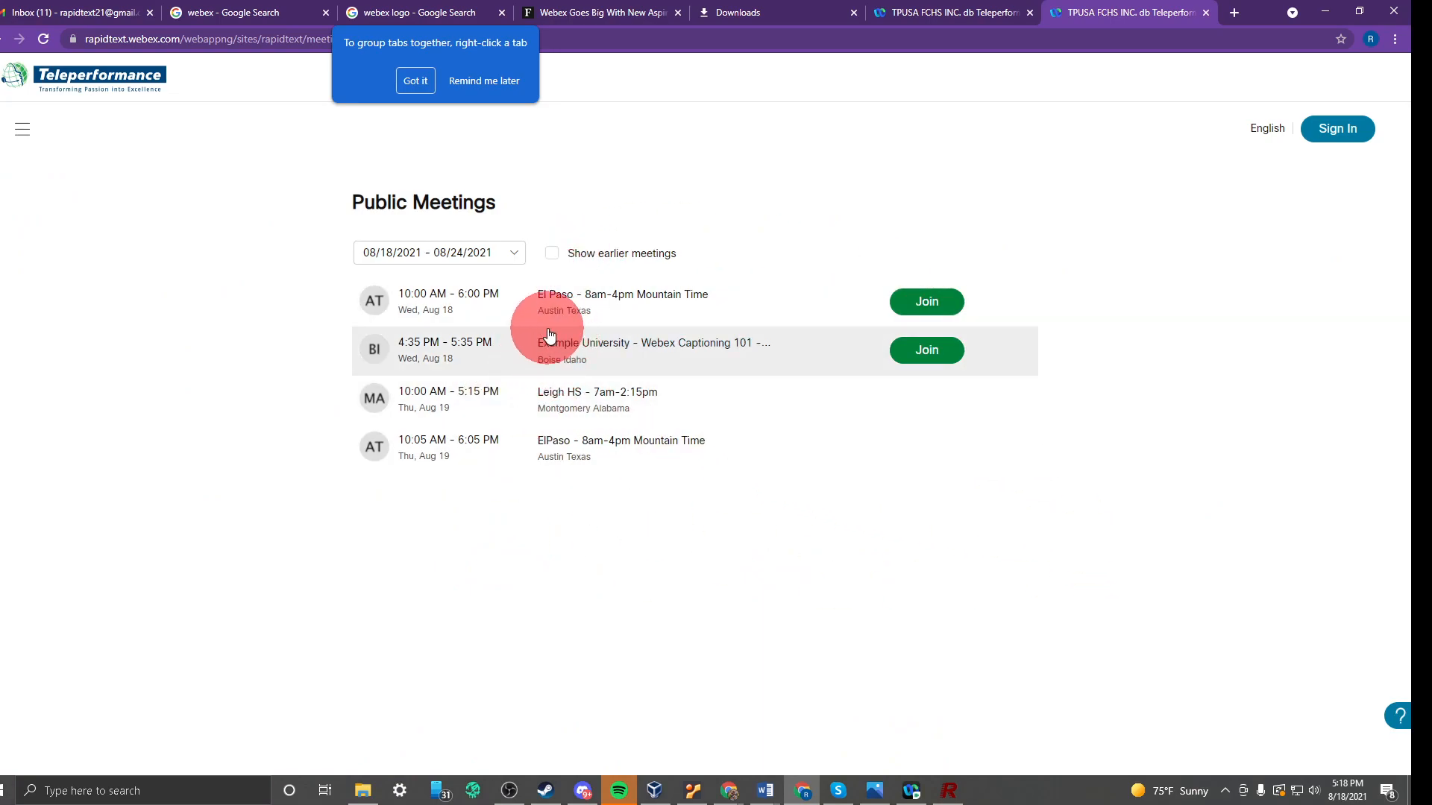
Step: Open the join page for the Example University - Webex Captioning 101 meeting and go to its meeting password field
{"action": "left_click", "coordinate": [923, 354]}
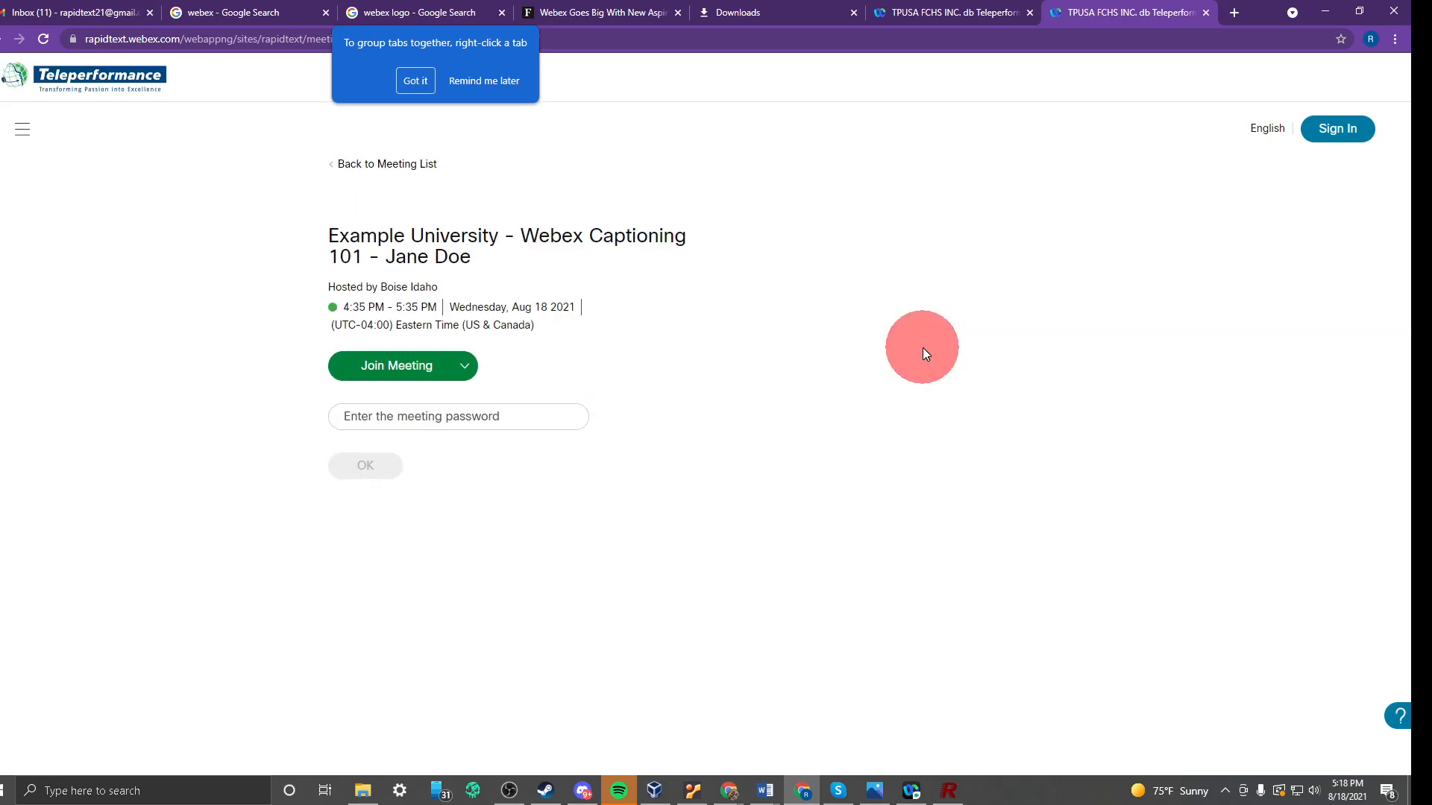
{"action": "left_click", "coordinate": [363, 456]}
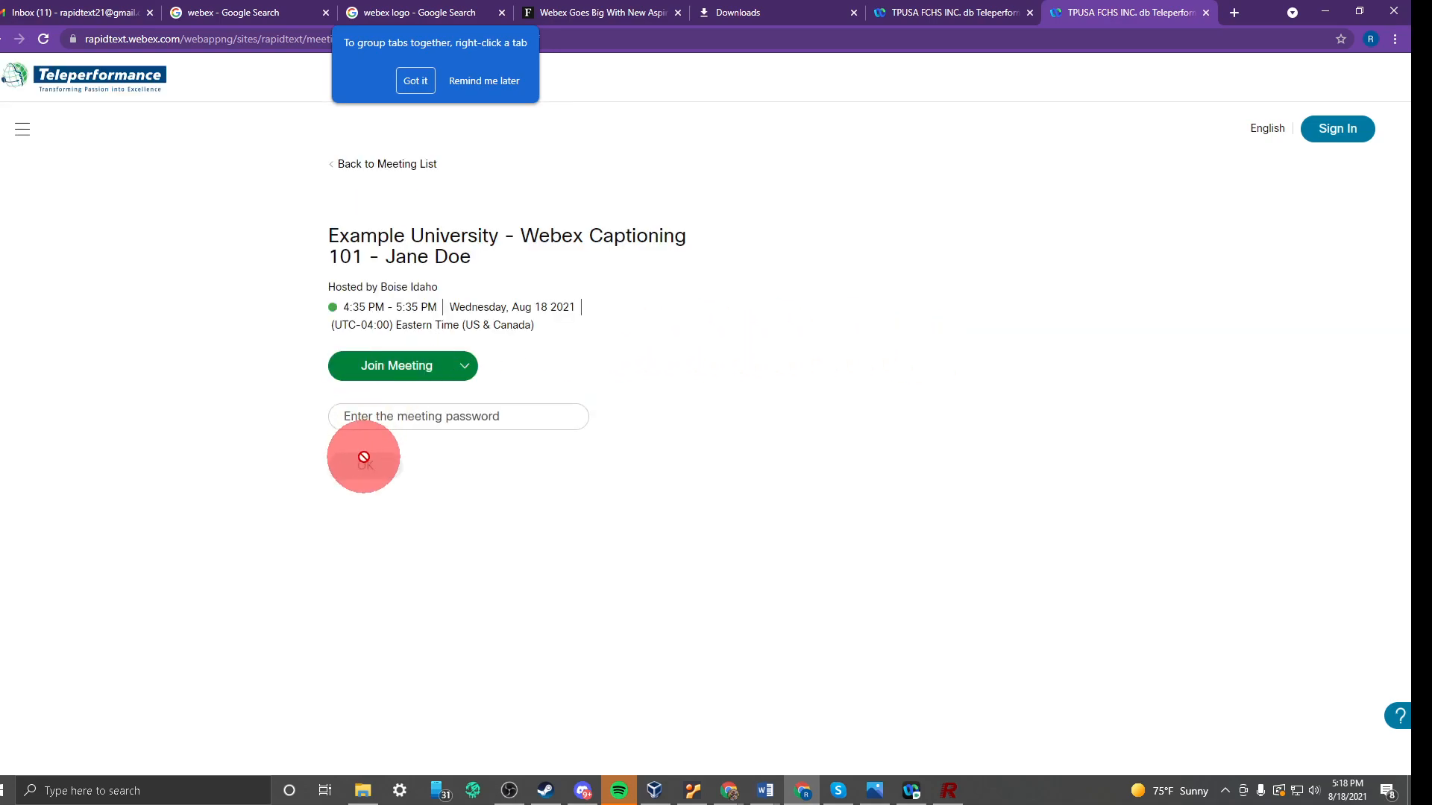
{"action": "left_click", "coordinate": [383, 418]}
{"action": "left_click", "coordinate": [836, 366]}
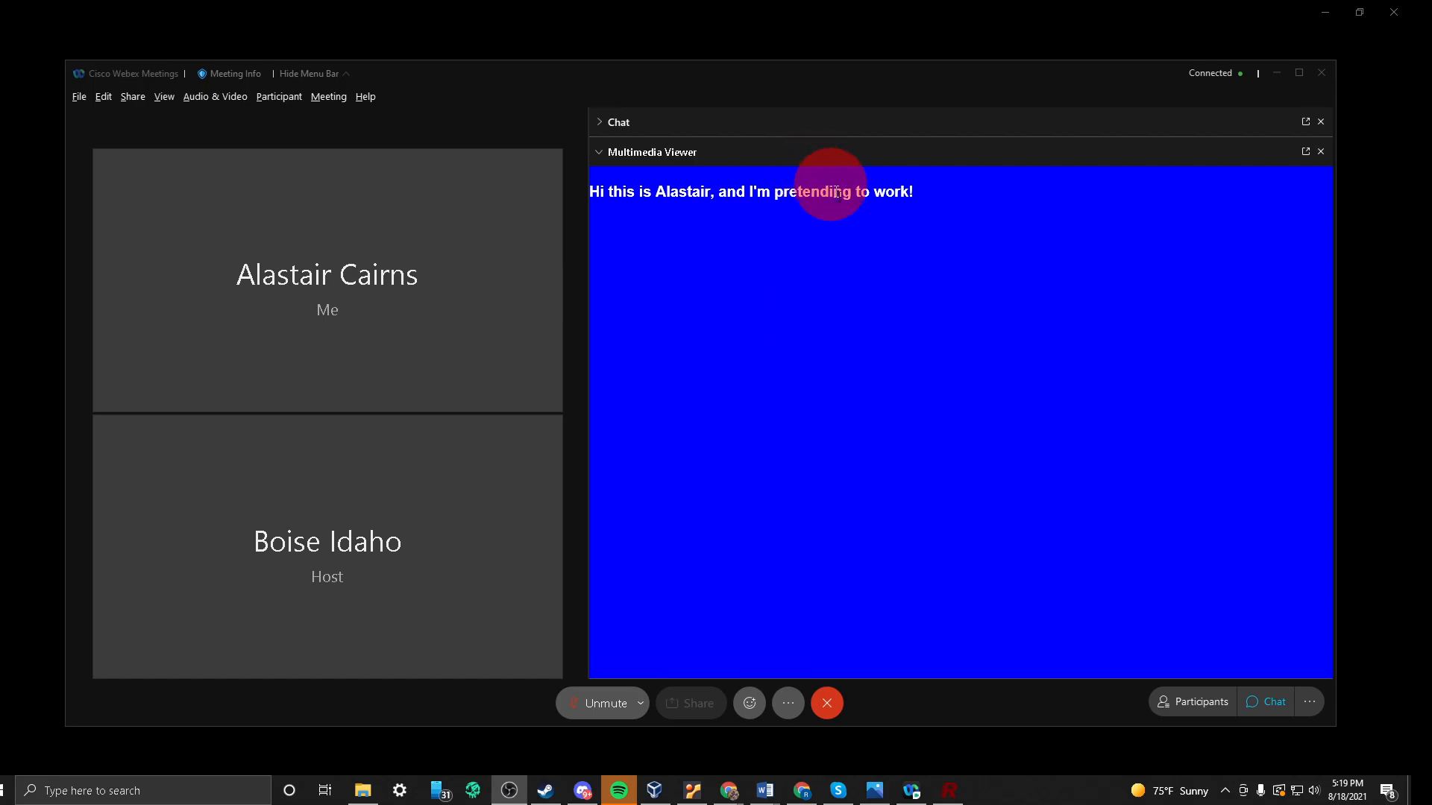
Step: Switch to the Webex meeting window and show the Rapidtext Textcast display options over the captions, closing them and bringing them back
{"action": "mouse_move", "coordinate": [603, 181]}
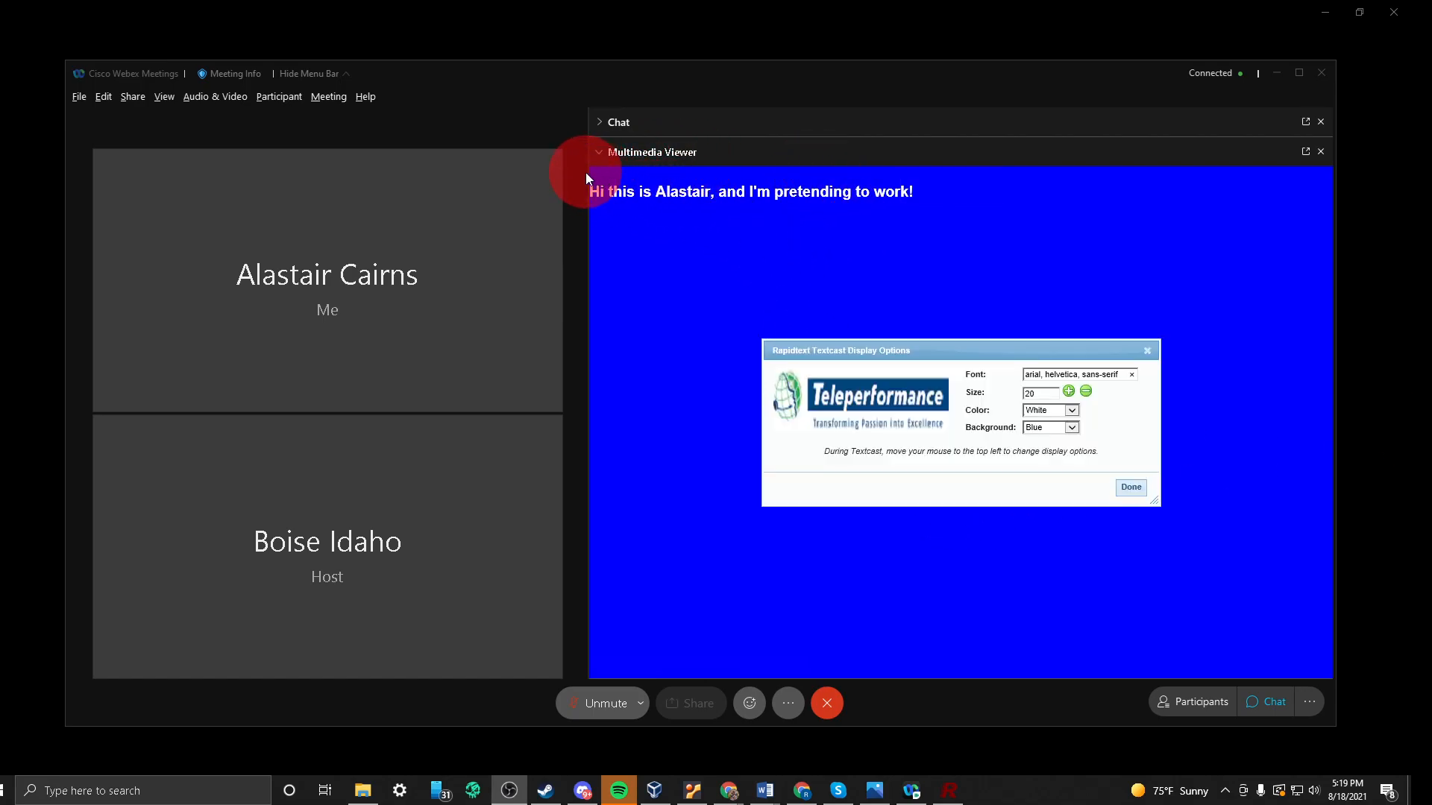
{"action": "left_click", "coordinate": [1147, 351]}
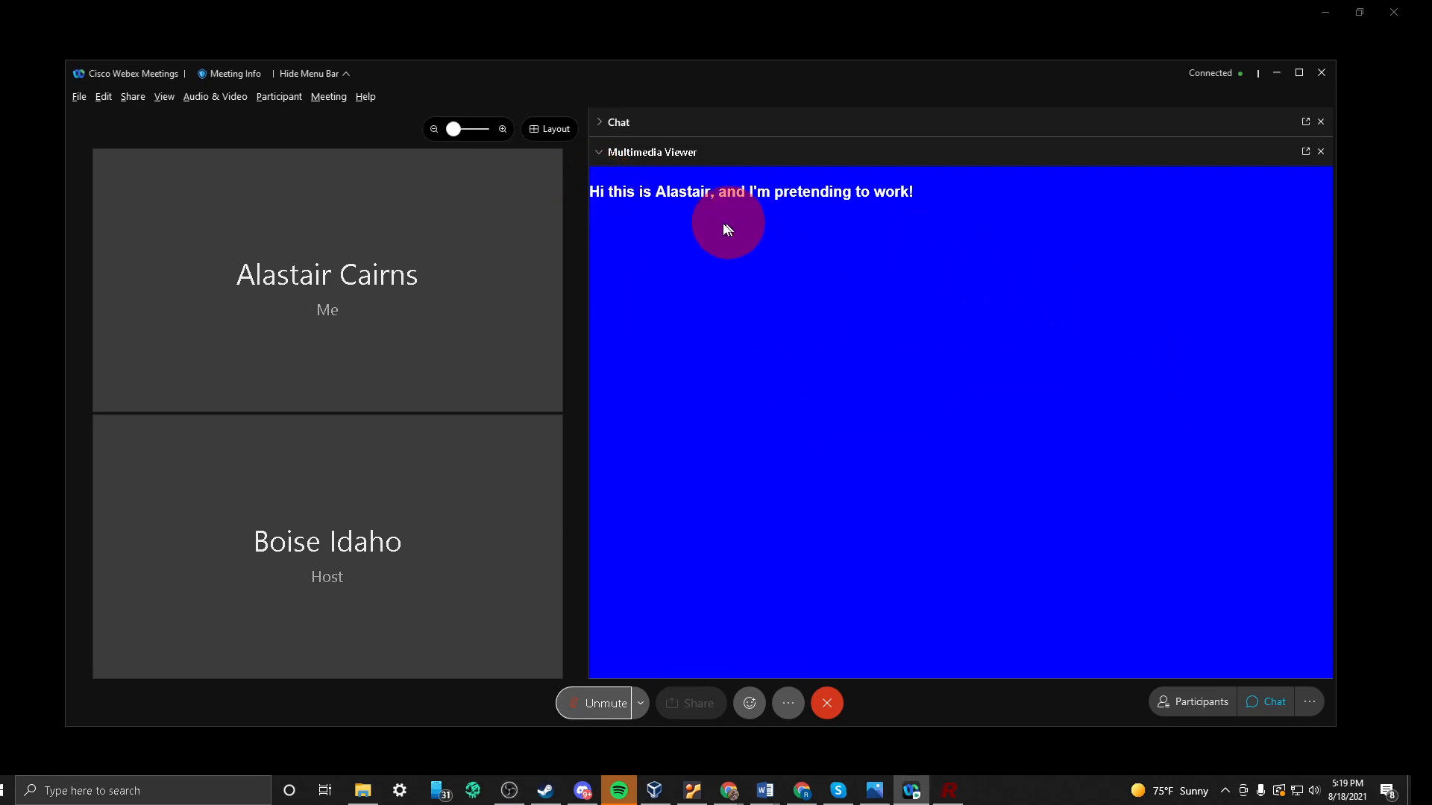
{"action": "mouse_move", "coordinate": [593, 172]}
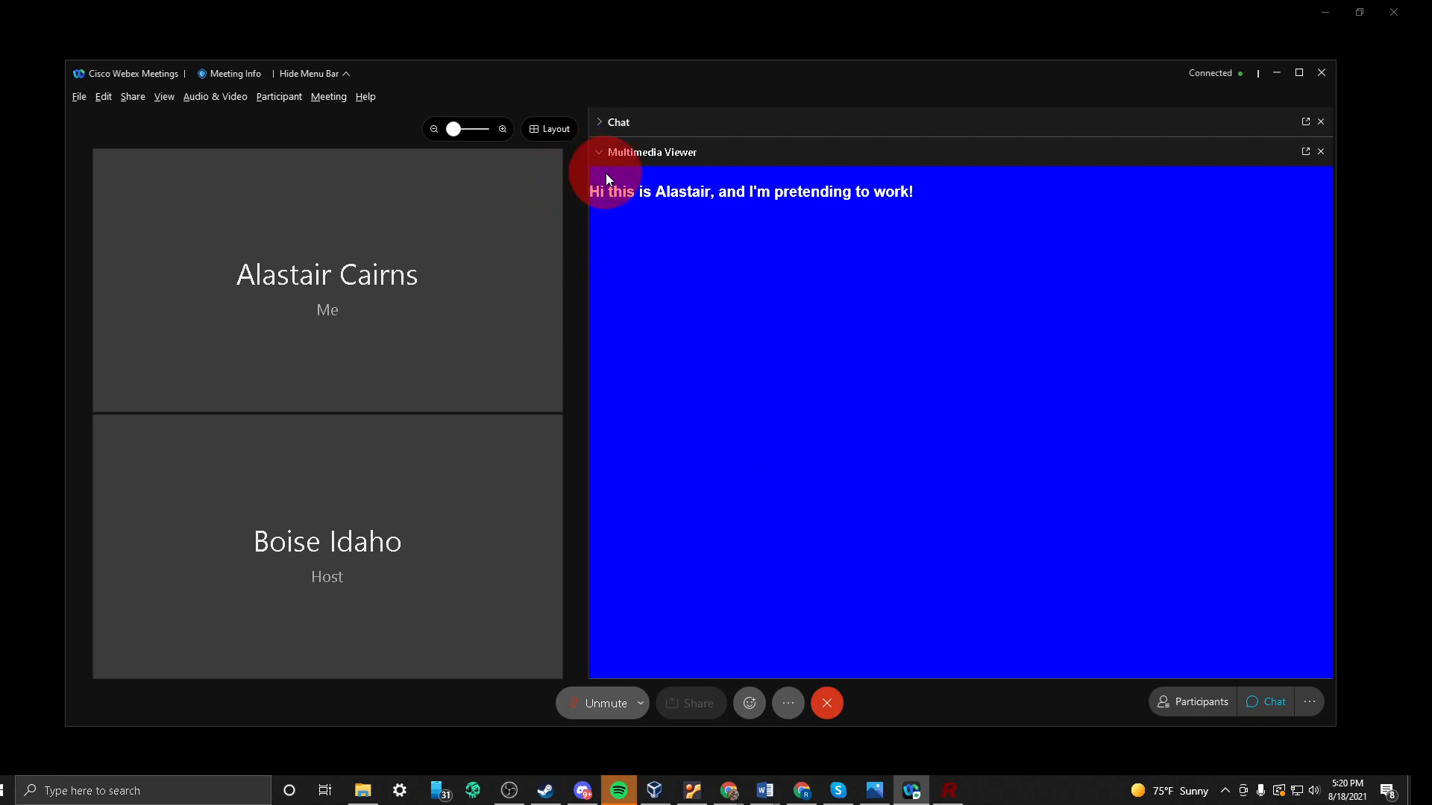
{"action": "left_click_drag", "start_coordinate": [851, 352], "coordinate": [751, 261]}
Step: Enlarge the caption text in the Multimedia Viewer by raising the font size eight increments in the Textcast display options
{"action": "mouse_move", "coordinate": [584, 175]}
{"action": "left_click", "coordinate": [1071, 389]}
{"action": "left_click", "coordinate": [1071, 390]}
{"action": "left_click", "coordinate": [1071, 389]}
{"action": "left_click", "coordinate": [1071, 389]}
{"action": "left_click", "coordinate": [1070, 391]}
{"action": "left_click", "coordinate": [1071, 391]}
{"action": "left_click", "coordinate": [1070, 391]}
{"action": "left_click", "coordinate": [1070, 391]}
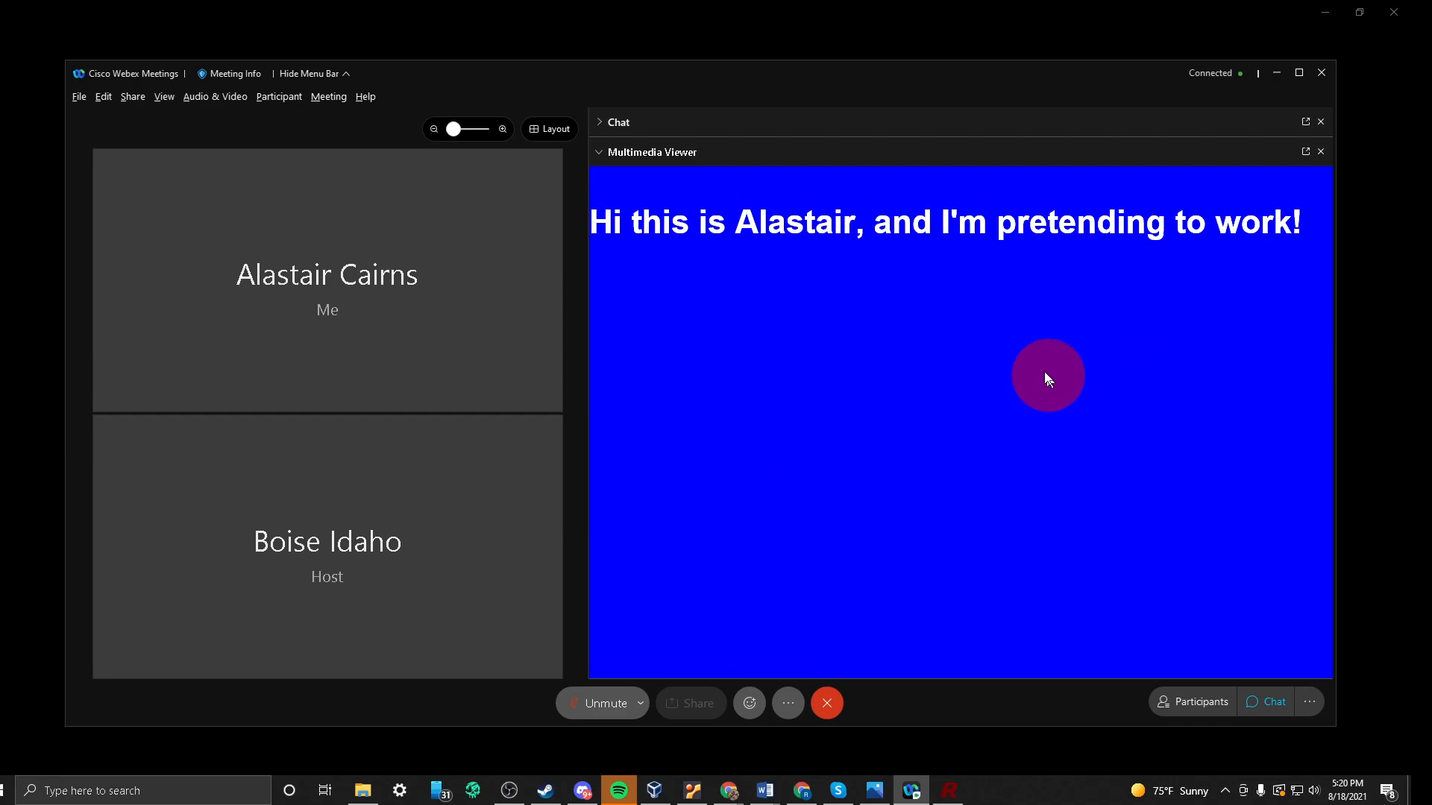